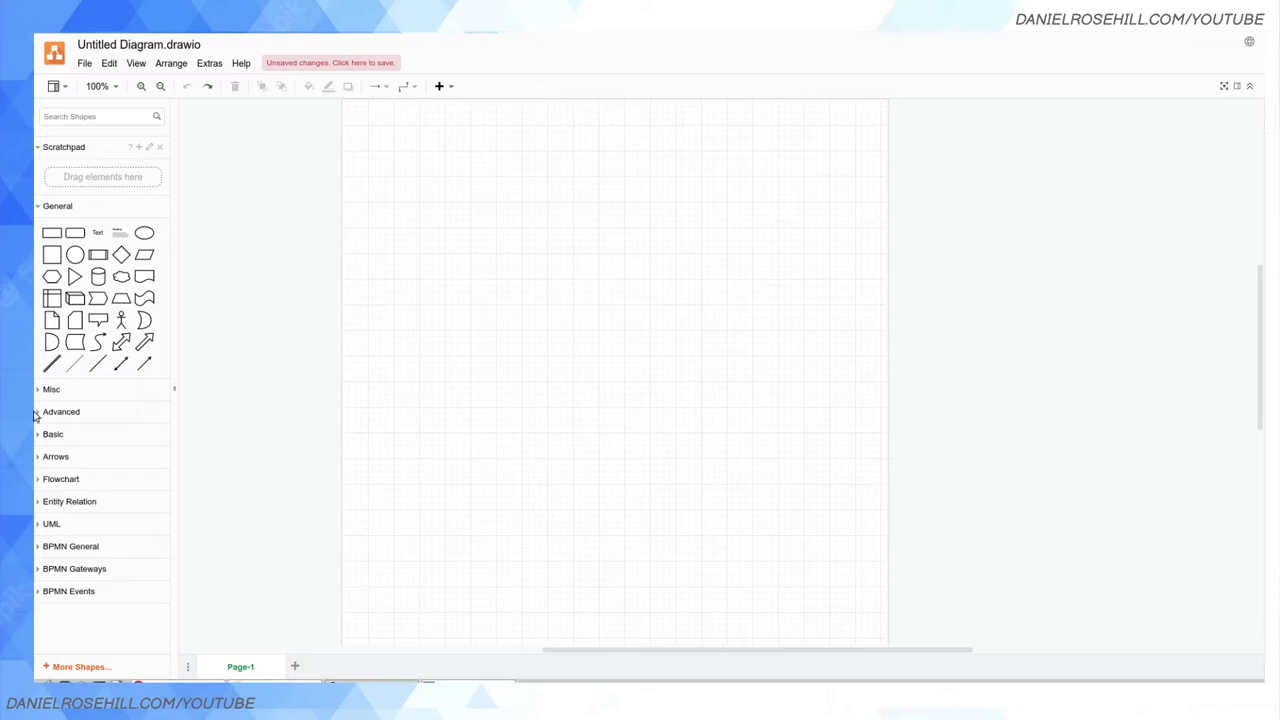
Step: Place a rectangle in the upper part of the page and add the text "Double Ending Recording Platforms" above it
{"action": "mouse_move", "coordinate": [57, 234]}
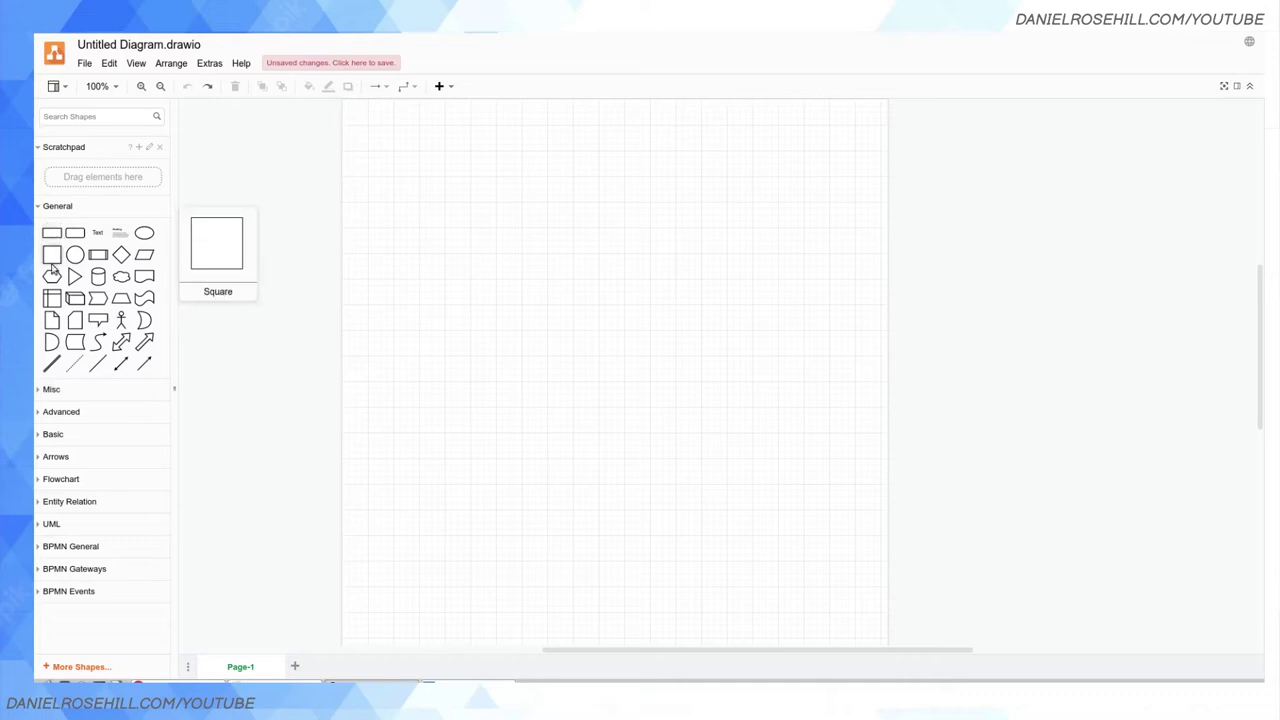
{"action": "left_click_drag", "start_coordinate": [55, 233], "coordinate": [444, 307]}
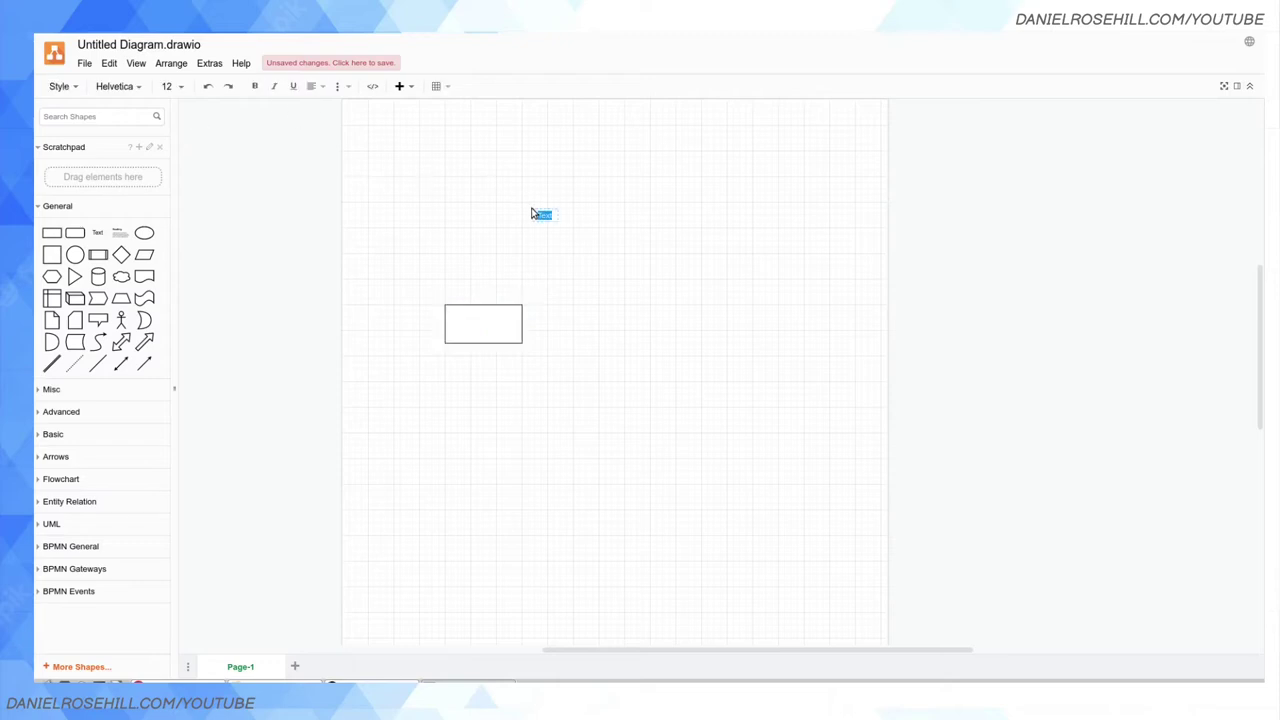
{"action": "type", "text": "Double Ending Recording Platforms"}
{"action": "left_click", "coordinate": [568, 389]}
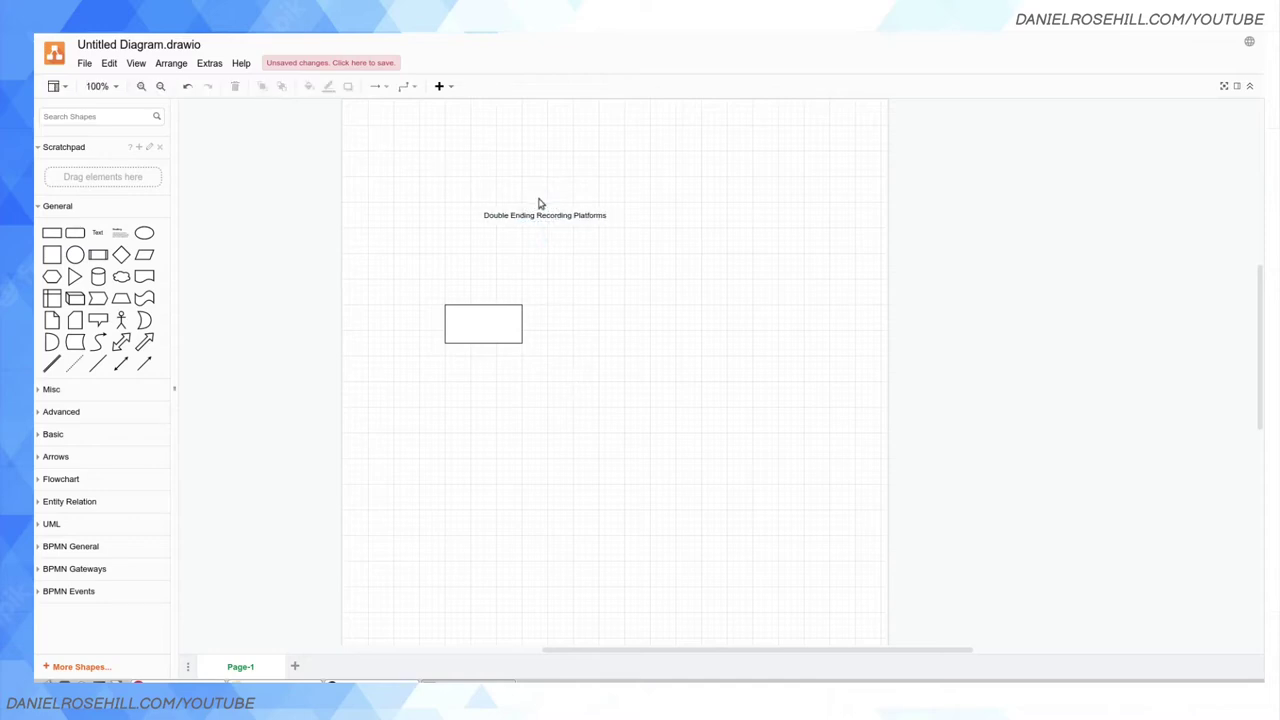
Step: Apply a large bold heading style to the title text and move it right toward the middle of the page
{"action": "left_click", "coordinate": [524, 217]}
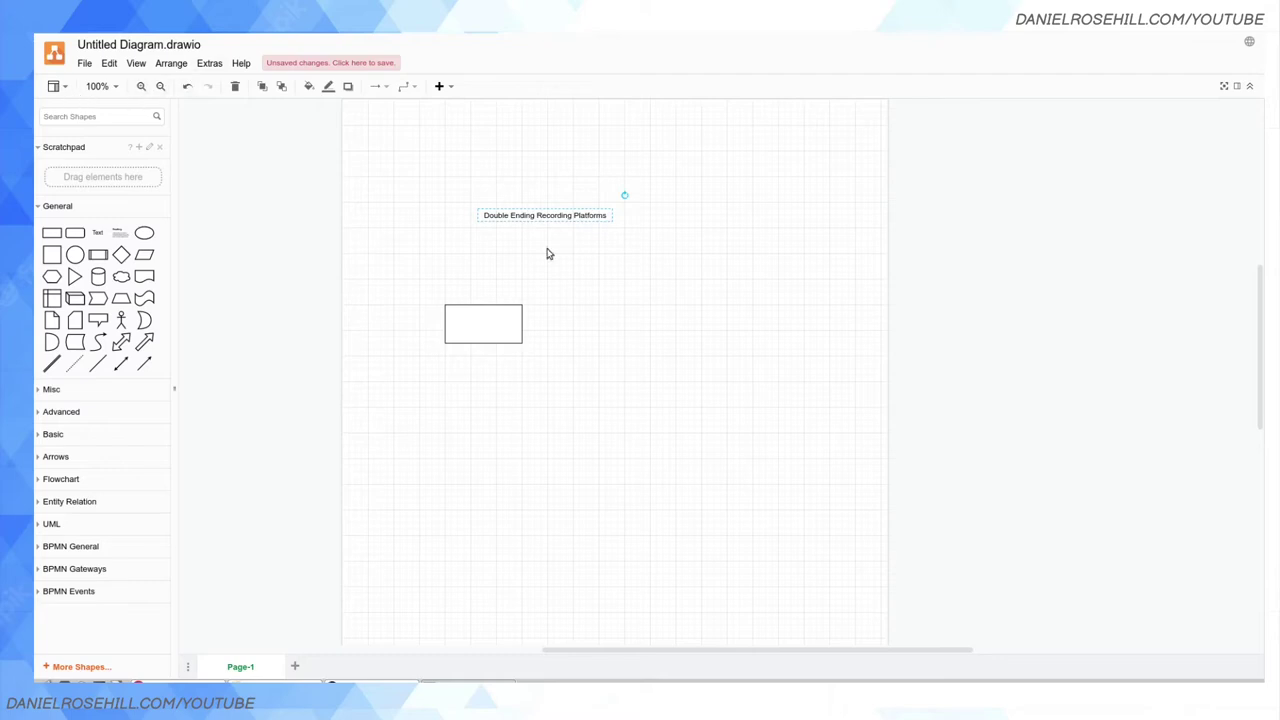
{"action": "double_click", "coordinate": [571, 215]}
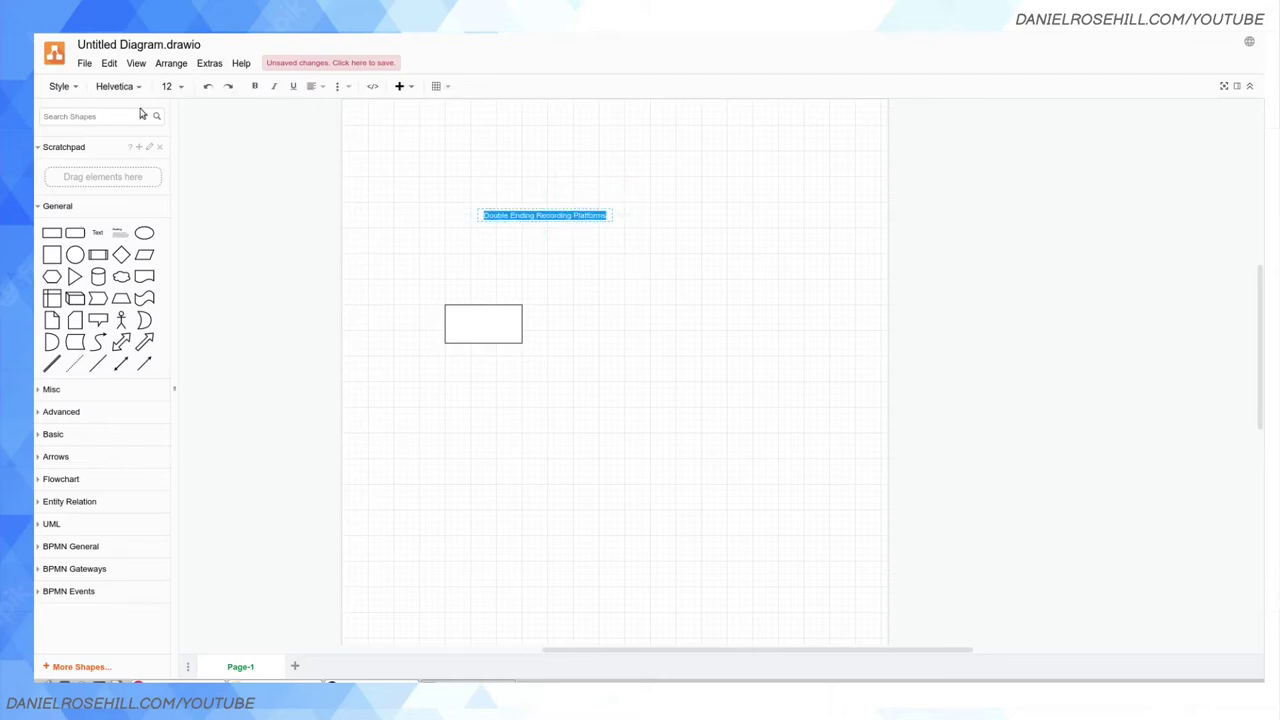
{"action": "left_click", "coordinate": [62, 86]}
{"action": "left_click", "coordinate": [158, 142]}
{"action": "left_click", "coordinate": [643, 254]}
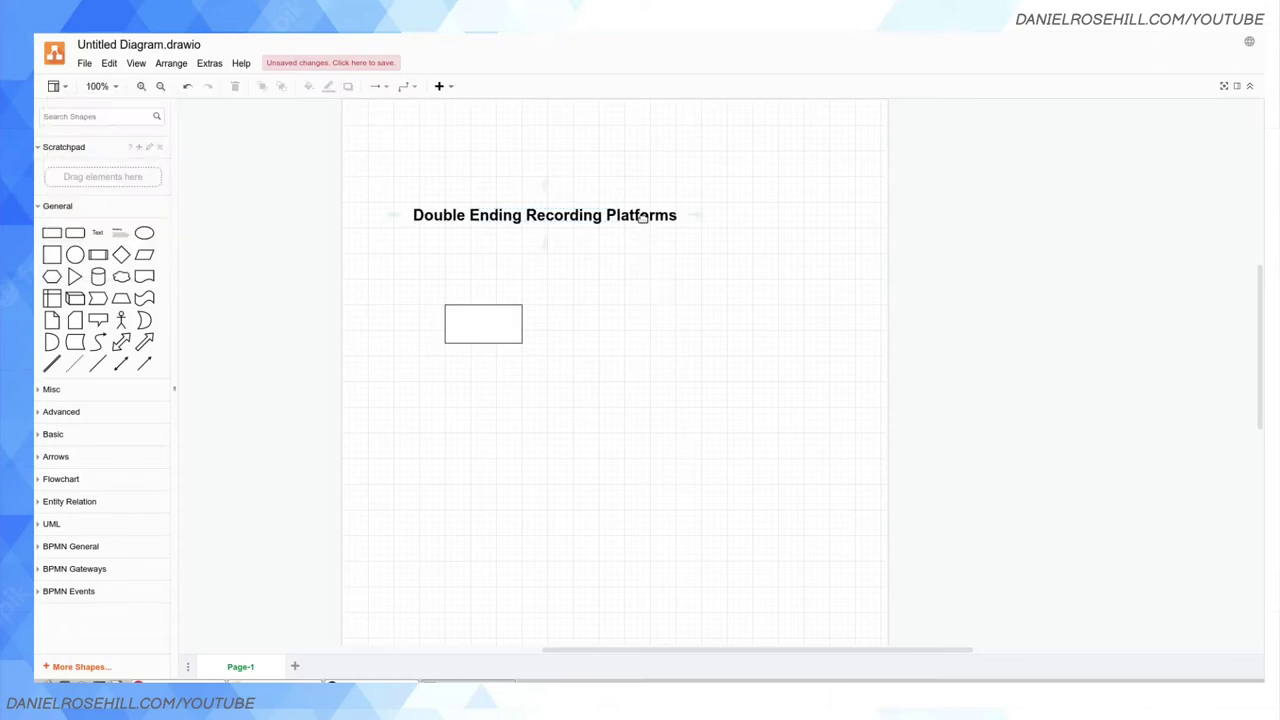
{"action": "left_click_drag", "start_coordinate": [643, 214], "coordinate": [747, 213]}
Step: Label the rectangle "Guest" with "(India)" on a second line
{"action": "scroll", "coordinate": [711, 360], "scroll_direction": "up", "scroll_amount": 2, "text": "ctrl"}
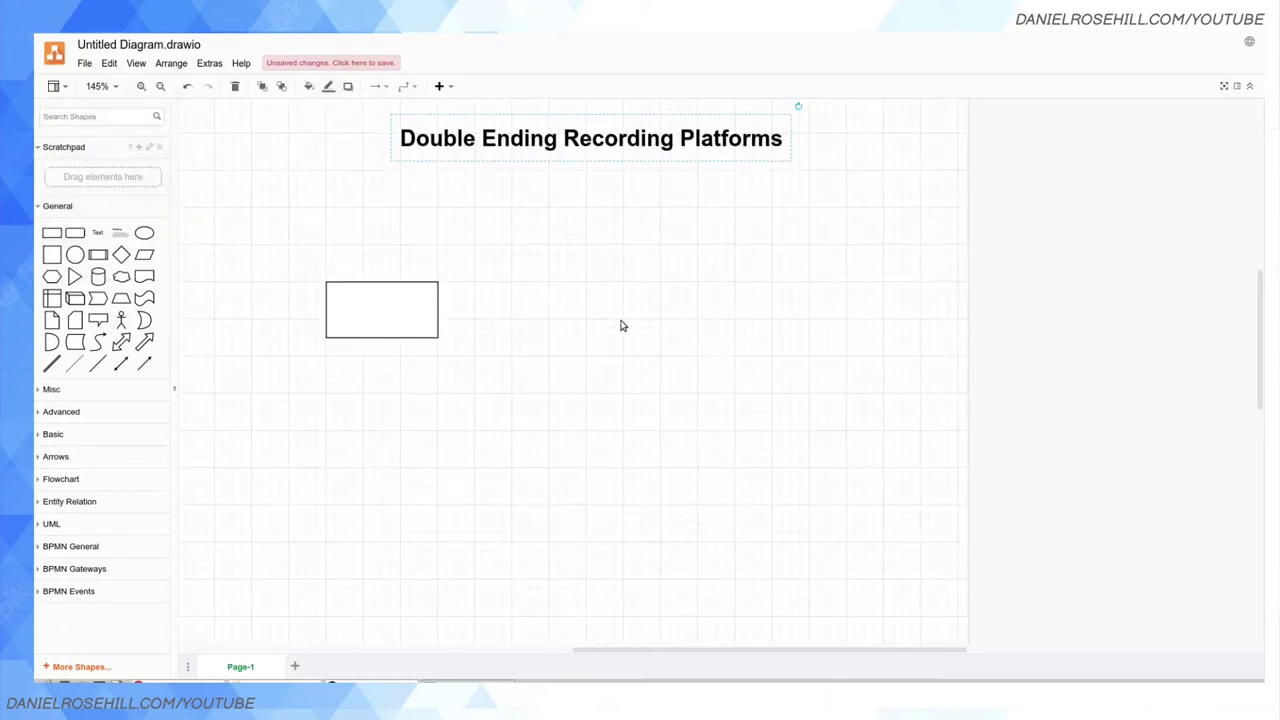
{"action": "scroll", "coordinate": [600, 315], "scroll_direction": "up", "scroll_amount": 1}
{"action": "scroll", "coordinate": [590, 308], "scroll_direction": "up", "scroll_amount": 1}
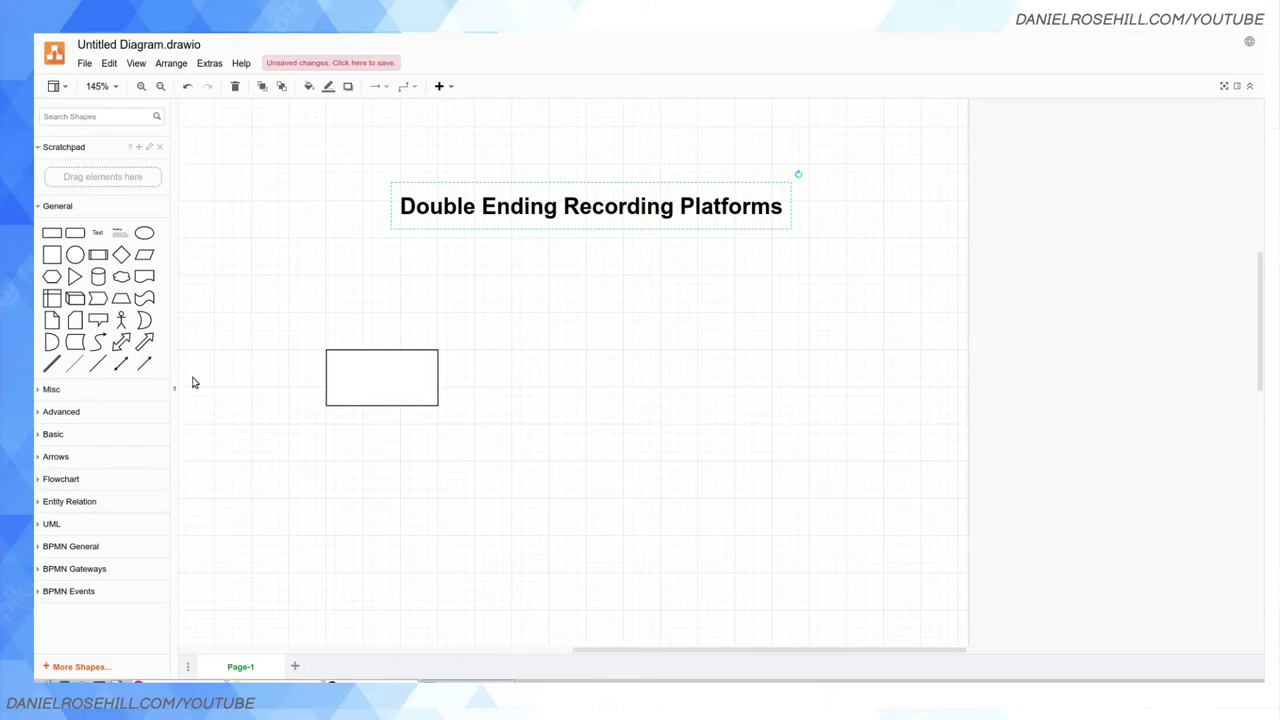
{"action": "double_click", "coordinate": [414, 376]}
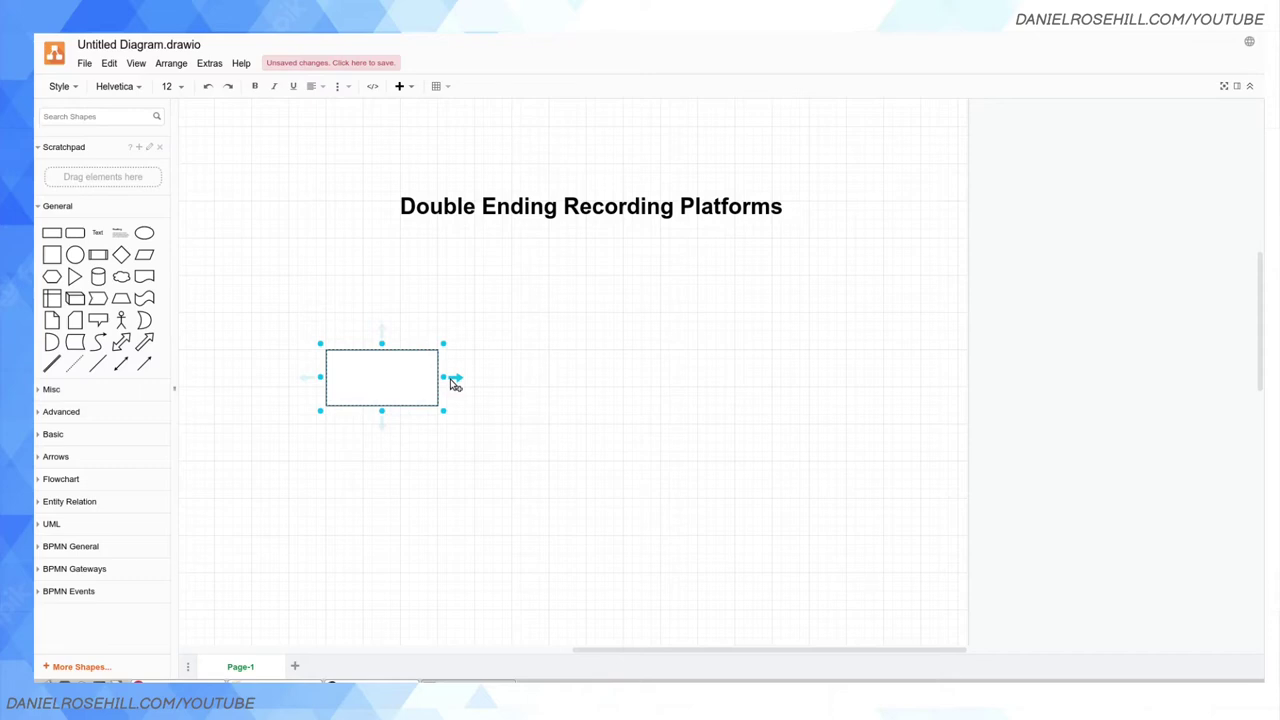
{"action": "type", "text": "Cloud"}
{"action": "key", "text": "BackSpace"}
{"action": "key", "text": "BackSpace"}
{"action": "key", "text": "BackSpace"}
{"action": "key", "text": "BackSpace"}
{"action": "key", "text": "BackSpace"}
{"action": "type", "text": "Guest"}
{"action": "key", "text": "Return"}
{"action": "type", "text": "(India)"}
{"action": "left_click", "coordinate": [467, 446]}
Step: Duplicate the Guest (India) box and place the copy well to its right at about the same height
{"action": "left_click", "coordinate": [429, 399]}
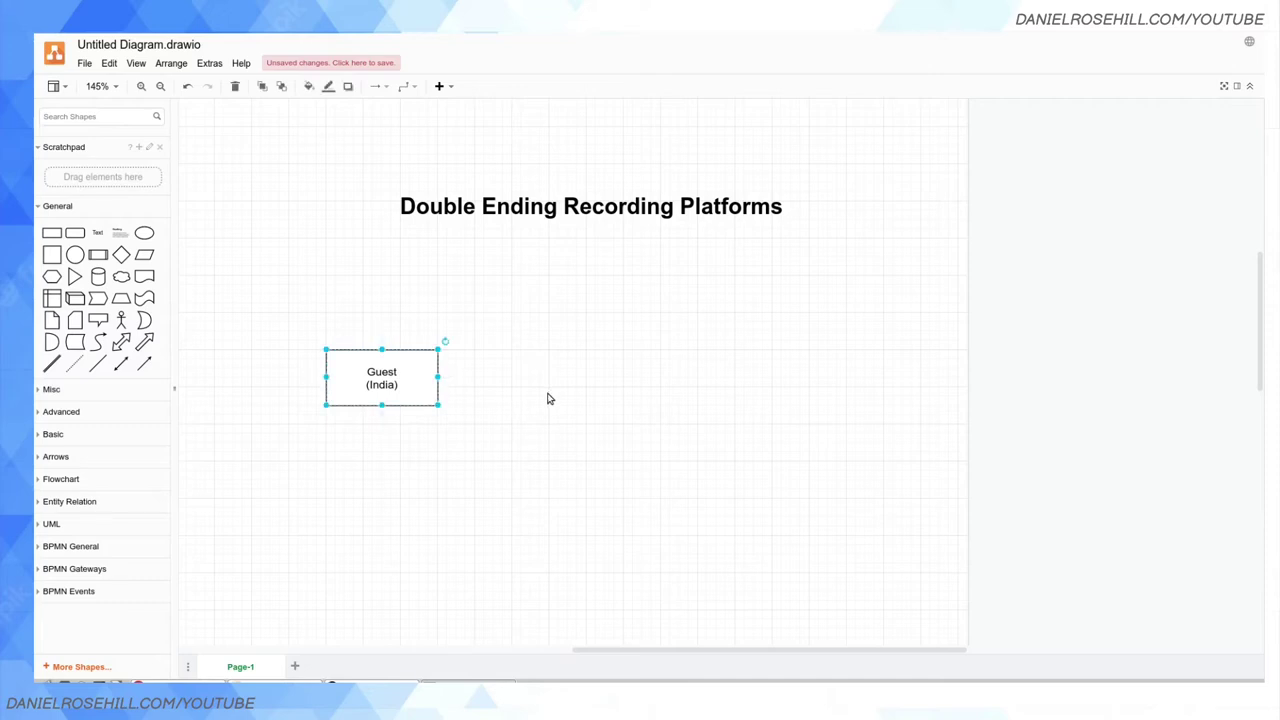
{"action": "key", "text": "ctrl+d"}
{"action": "left_click_drag", "start_coordinate": [423, 374], "coordinate": [791, 375]}
Step: Replace the copied box's label with "Host" and "(United States)" on a second line
{"action": "double_click", "coordinate": [791, 375]}
{"action": "key", "text": "BackSpace"}
{"action": "type", "text": "Host (U"}
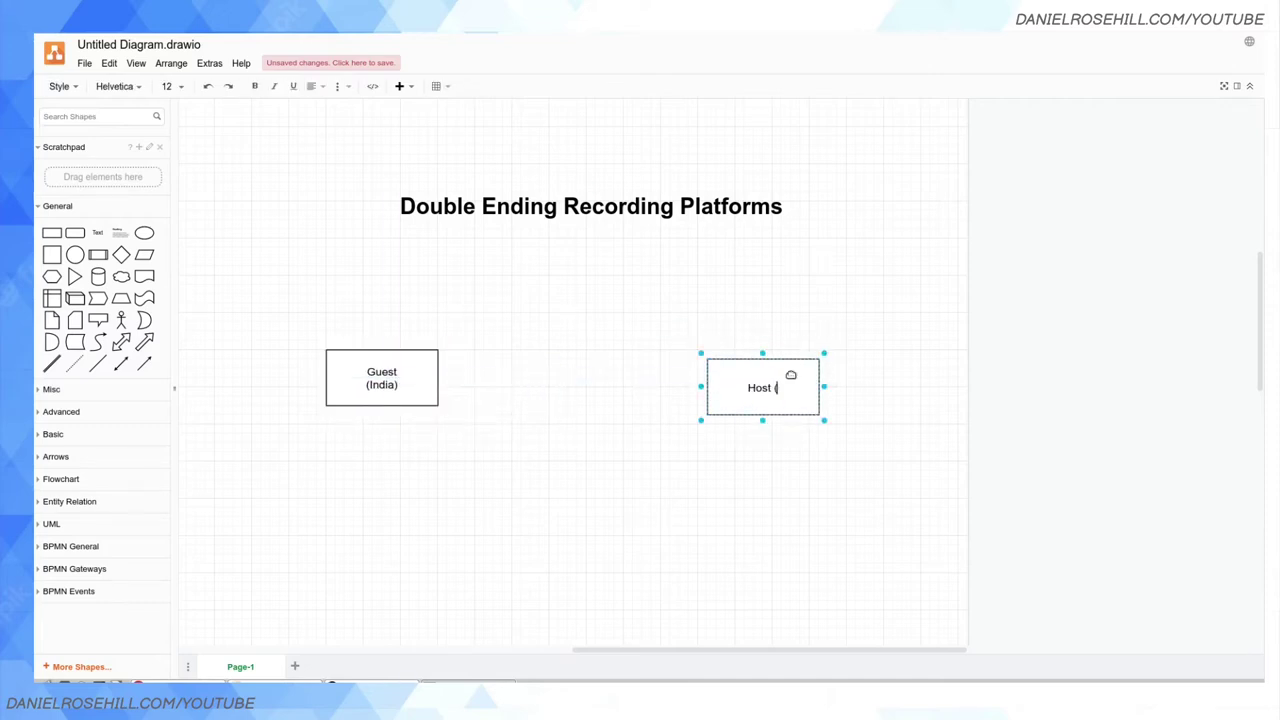
{"action": "key", "text": "BackSpace"}
{"action": "key", "text": "BackSpace"}
{"action": "key", "text": "BackSpace"}
{"action": "key", "text": "Return"}
{"action": "type", "text": "(United States)"}
{"action": "left_click", "coordinate": [780, 548]}
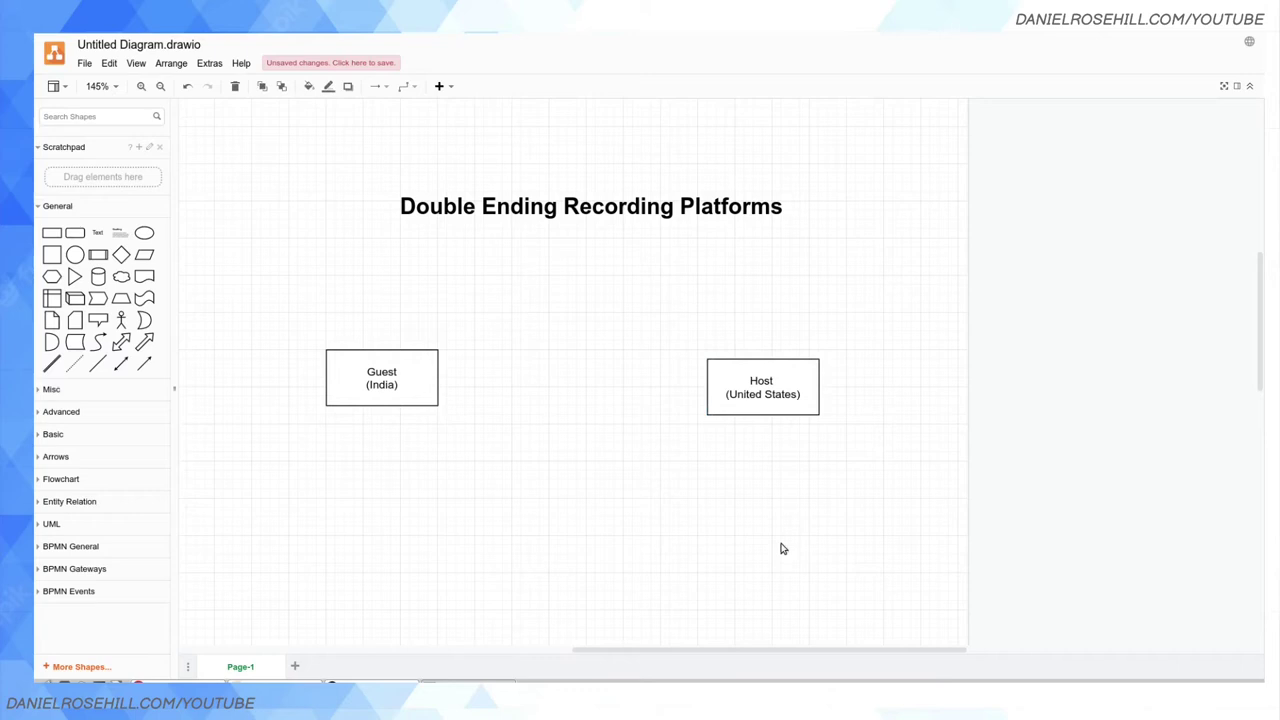
{"action": "left_click_drag", "start_coordinate": [780, 391], "coordinate": [783, 404]}
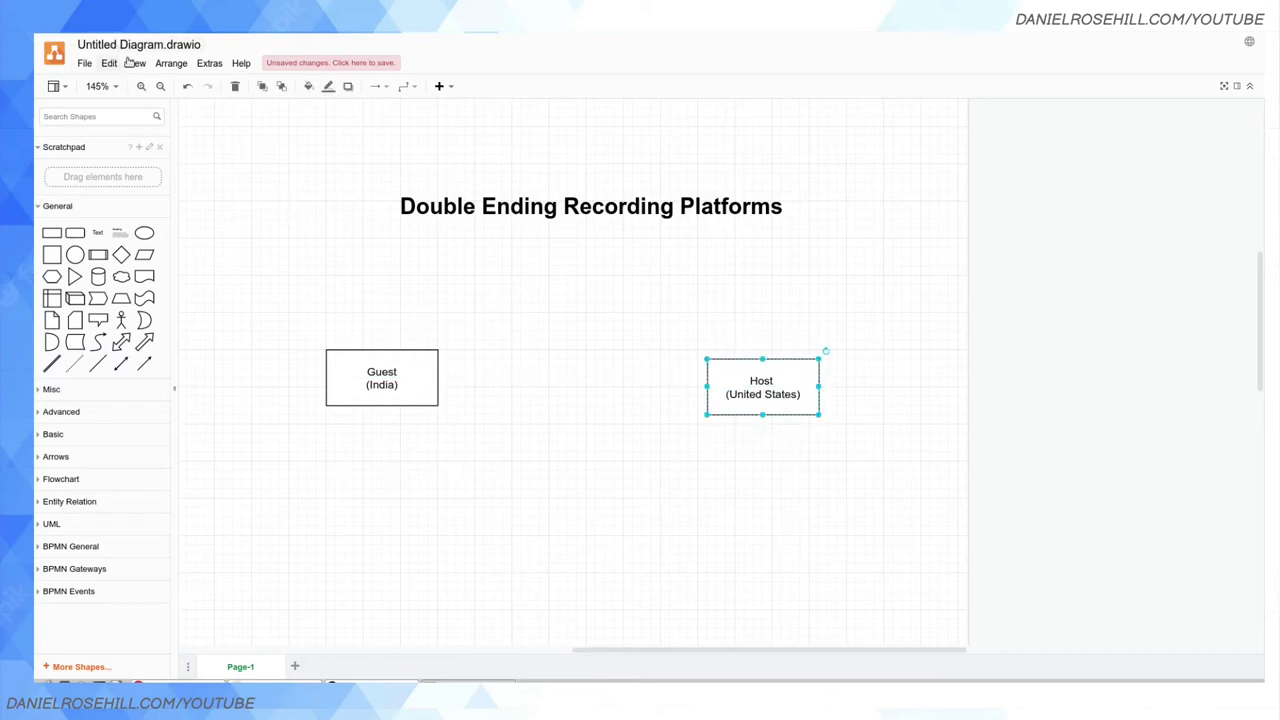
Step: Connect the Guest box and the Host box to the underside of the video camera logo with arrows
{"action": "left_click", "coordinate": [565, 464]}
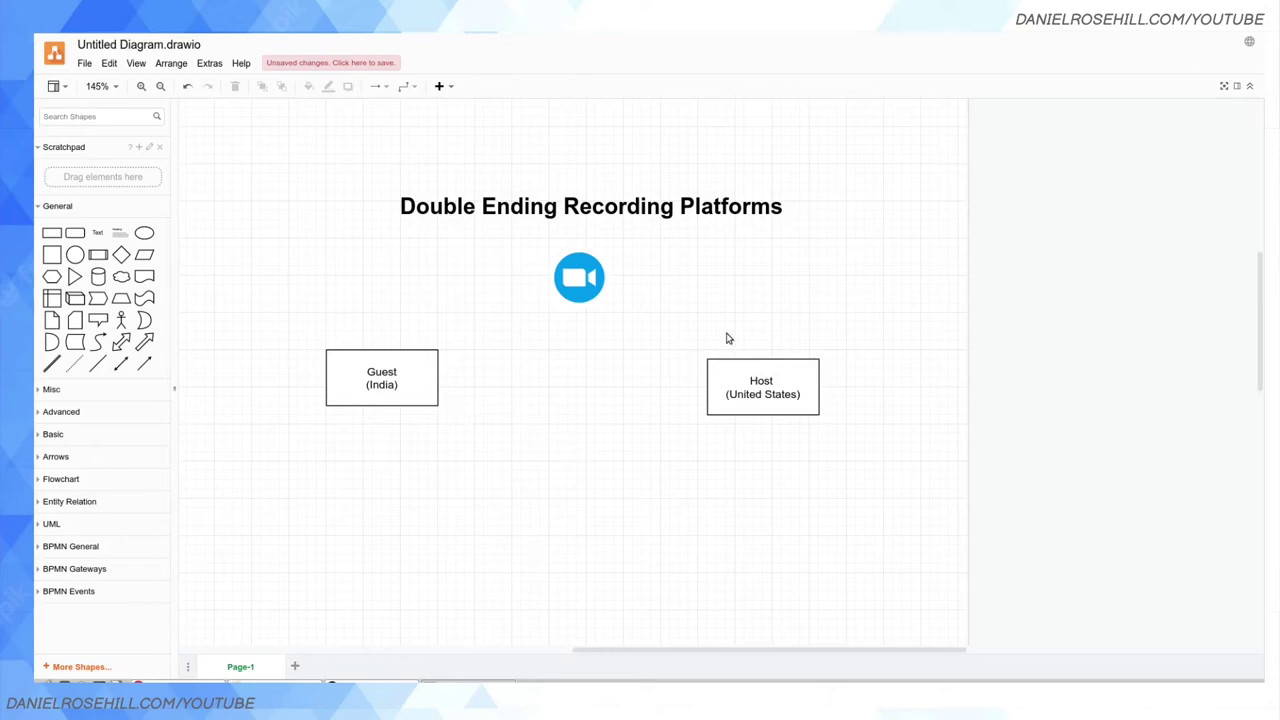
{"action": "left_click", "coordinate": [401, 366]}
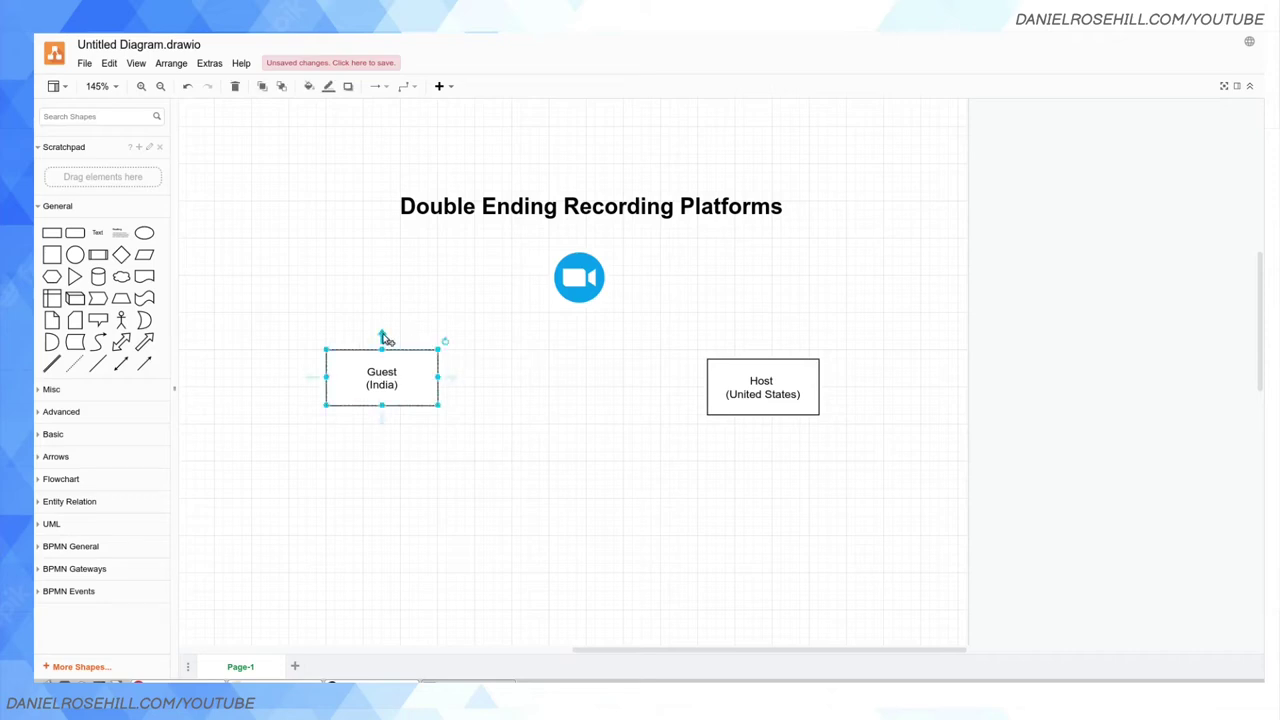
{"action": "left_click_drag", "start_coordinate": [384, 338], "coordinate": [579, 308]}
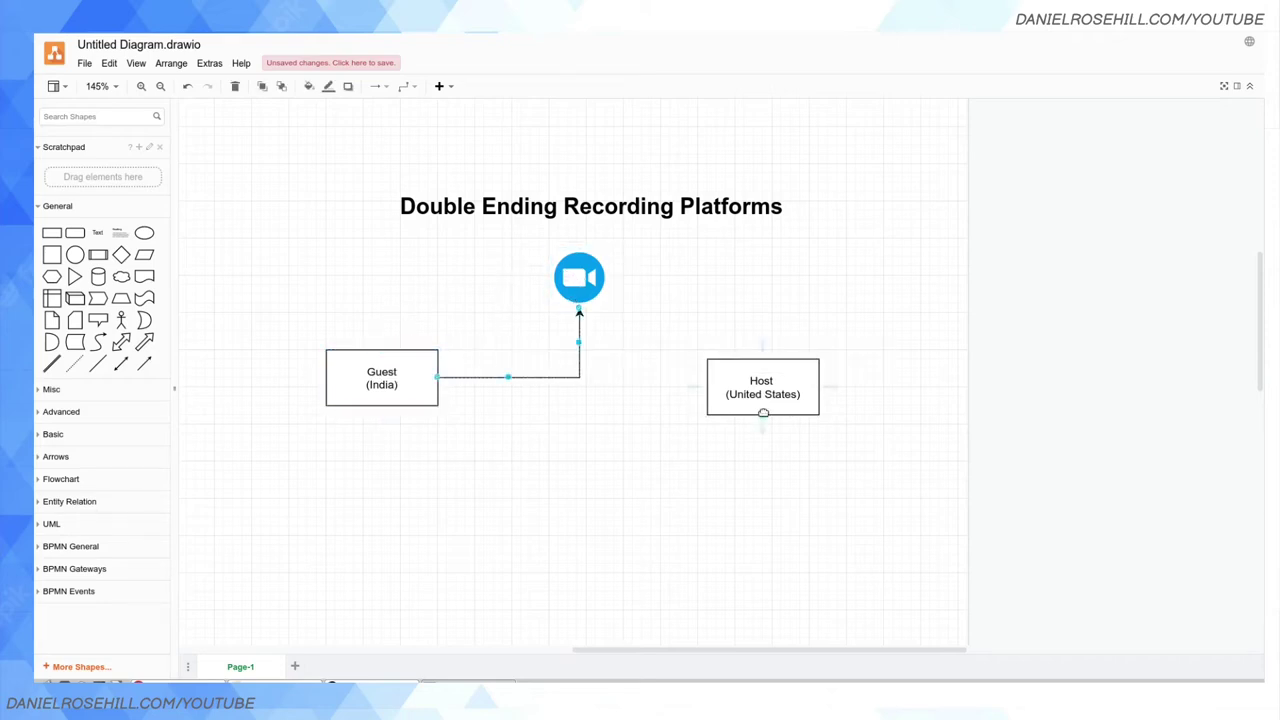
{"action": "left_click", "coordinate": [750, 377]}
{"action": "left_click_drag", "start_coordinate": [707, 386], "coordinate": [579, 310]}
{"action": "left_click", "coordinate": [580, 458]}
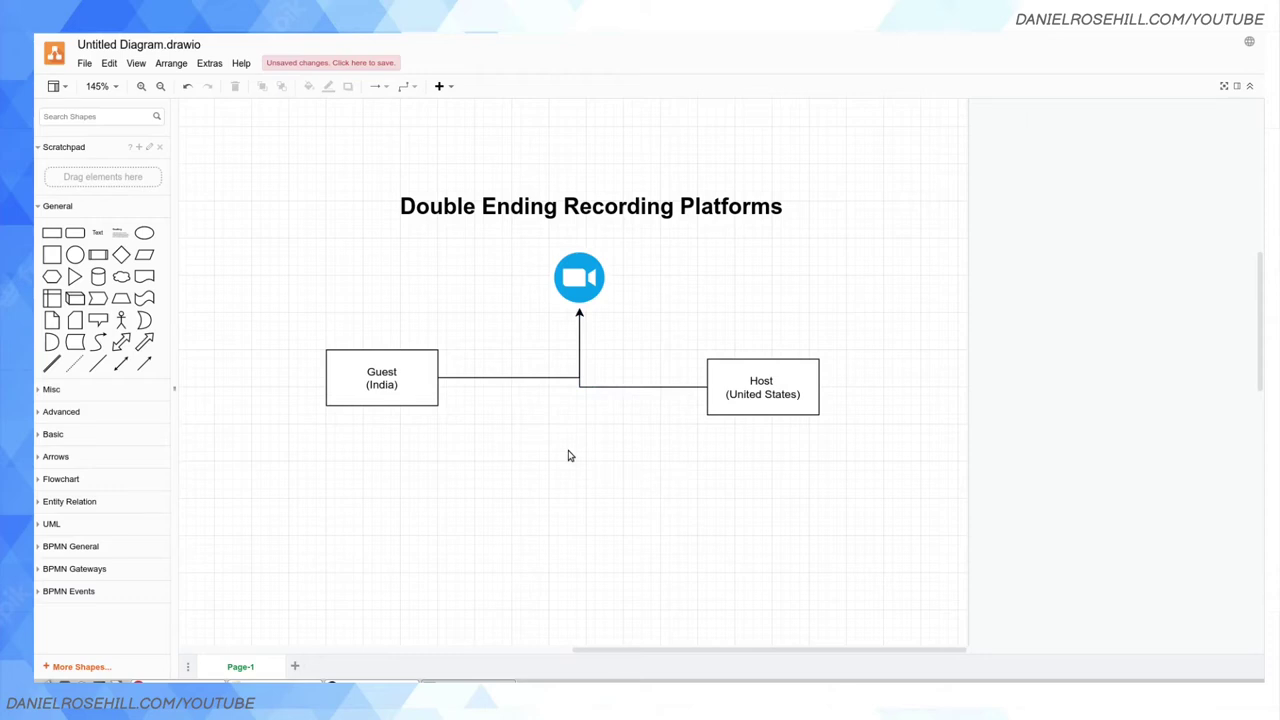
Step: Add a rectangle above the Host box, to the right of the camera logo, and label it "Zoom cloud recording"
{"action": "scroll", "coordinate": [470, 421], "scroll_direction": "up", "scroll_amount": 2}
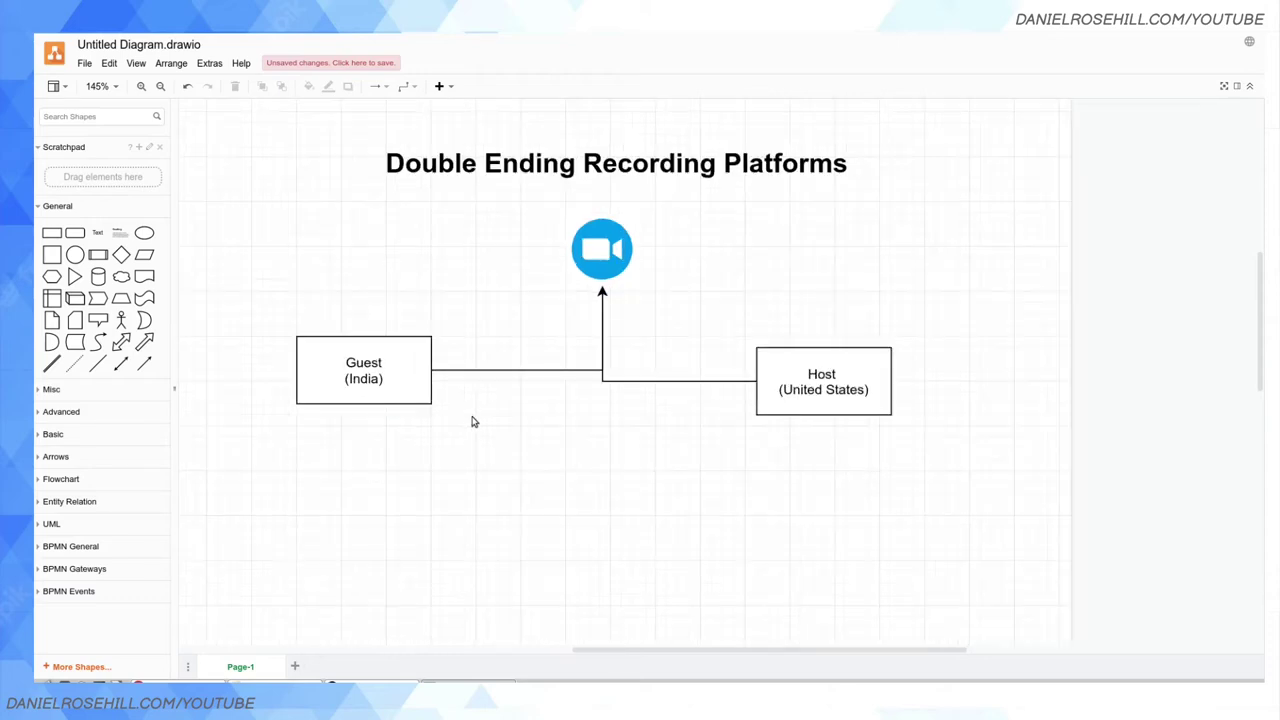
{"action": "scroll", "coordinate": [476, 422], "scroll_direction": "up", "scroll_amount": 1}
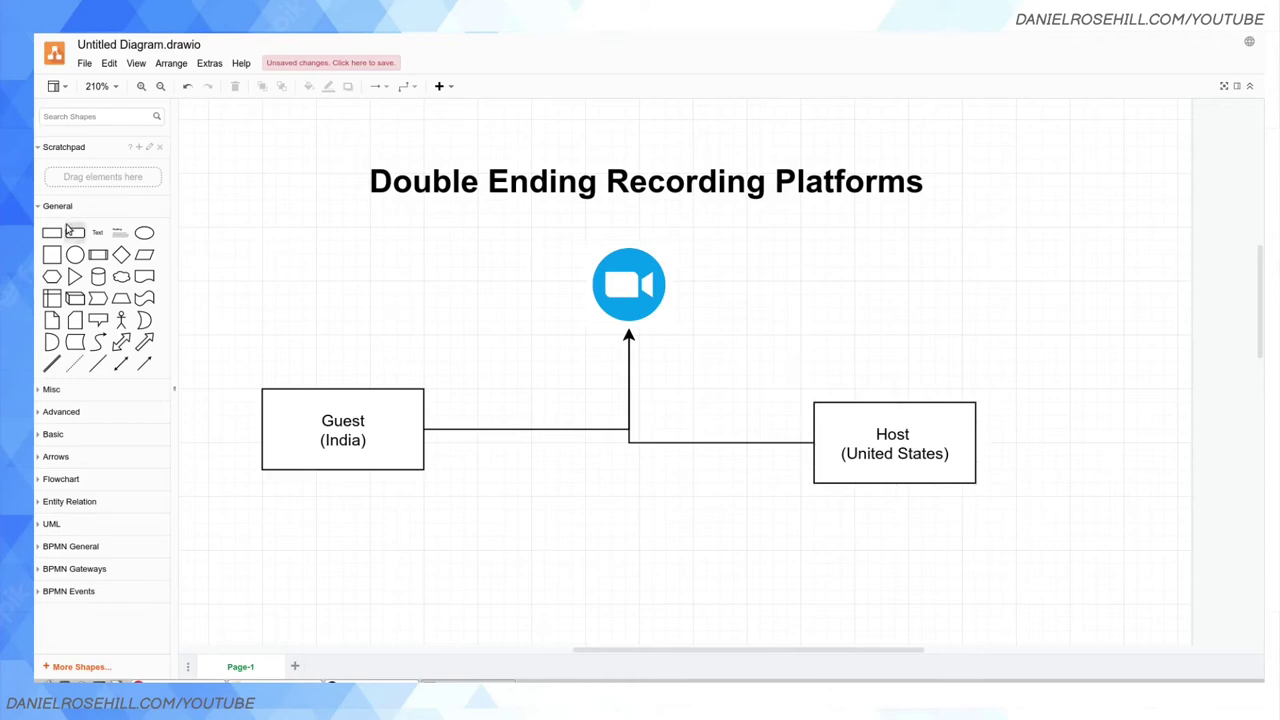
{"action": "left_click_drag", "start_coordinate": [54, 237], "coordinate": [855, 242]}
{"action": "double_click", "coordinate": [906, 274]}
{"action": "type", "text": "Zo"}
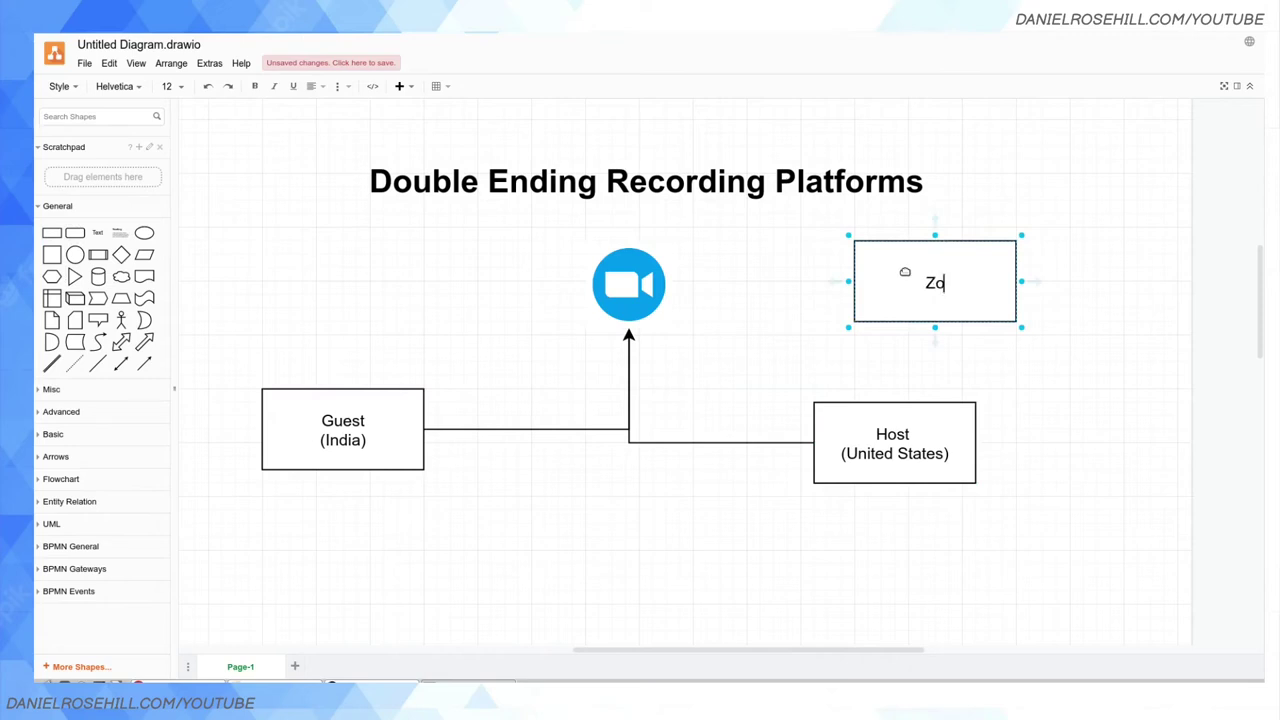
{"action": "type", "text": "om cloud re co"}
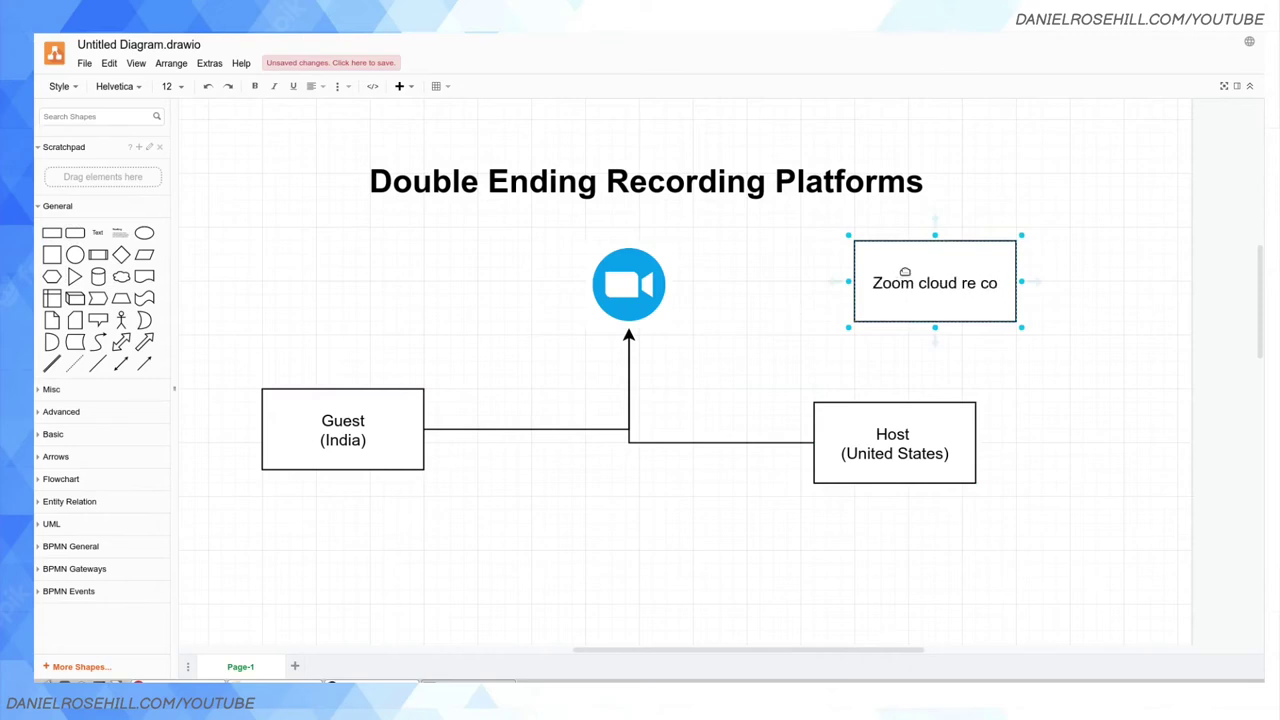
{"action": "key", "text": "BackSpace"}
{"action": "key", "text": "BackSpace"}
{"action": "key", "text": "BackSpace"}
{"action": "type", "text": "cording"}
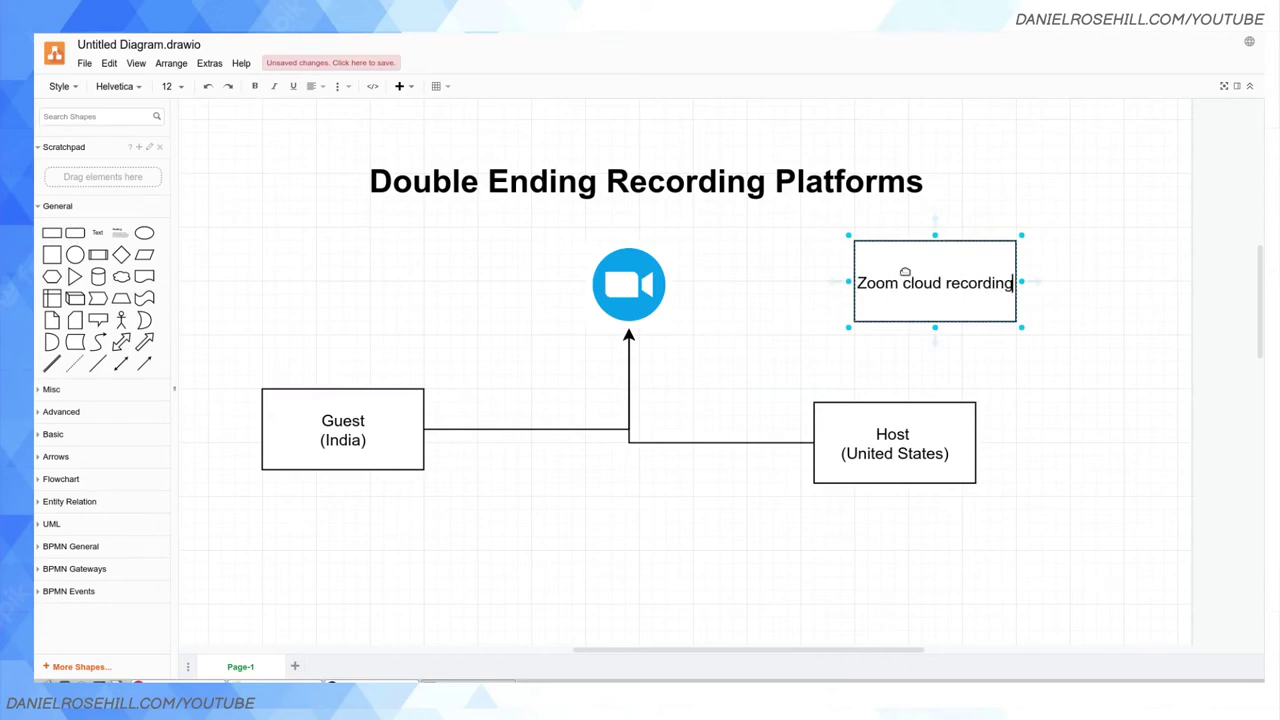
{"action": "left_click", "coordinate": [1125, 535]}
Step: Draw an arrow from the video camera logo to the Zoom cloud recording box
{"action": "left_click", "coordinate": [626, 286]}
{"action": "left_click_drag", "start_coordinate": [667, 289], "coordinate": [856, 283]}
{"action": "left_click", "coordinate": [1064, 493]}
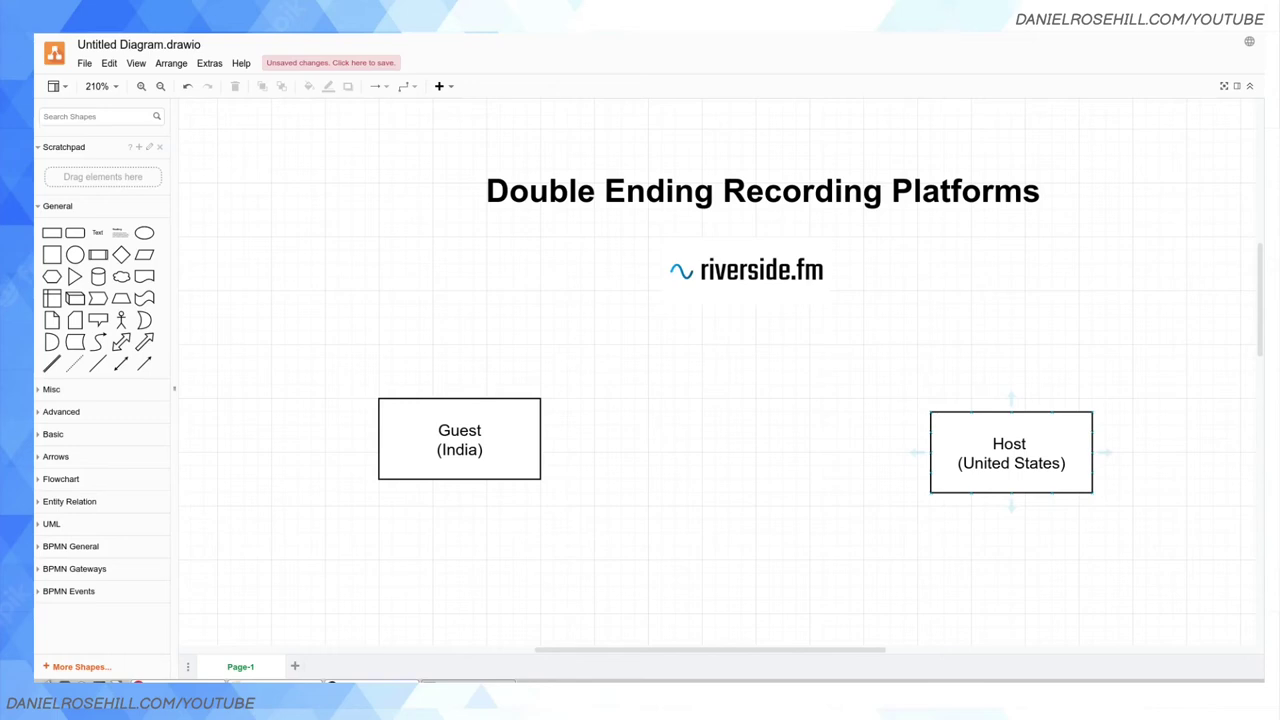
Step: Connect the Guest box and the Host box to the underside of the riverside.fm logo with arrows
{"action": "scroll", "coordinate": [1089, 244], "scroll_direction": "up", "scroll_amount": 2}
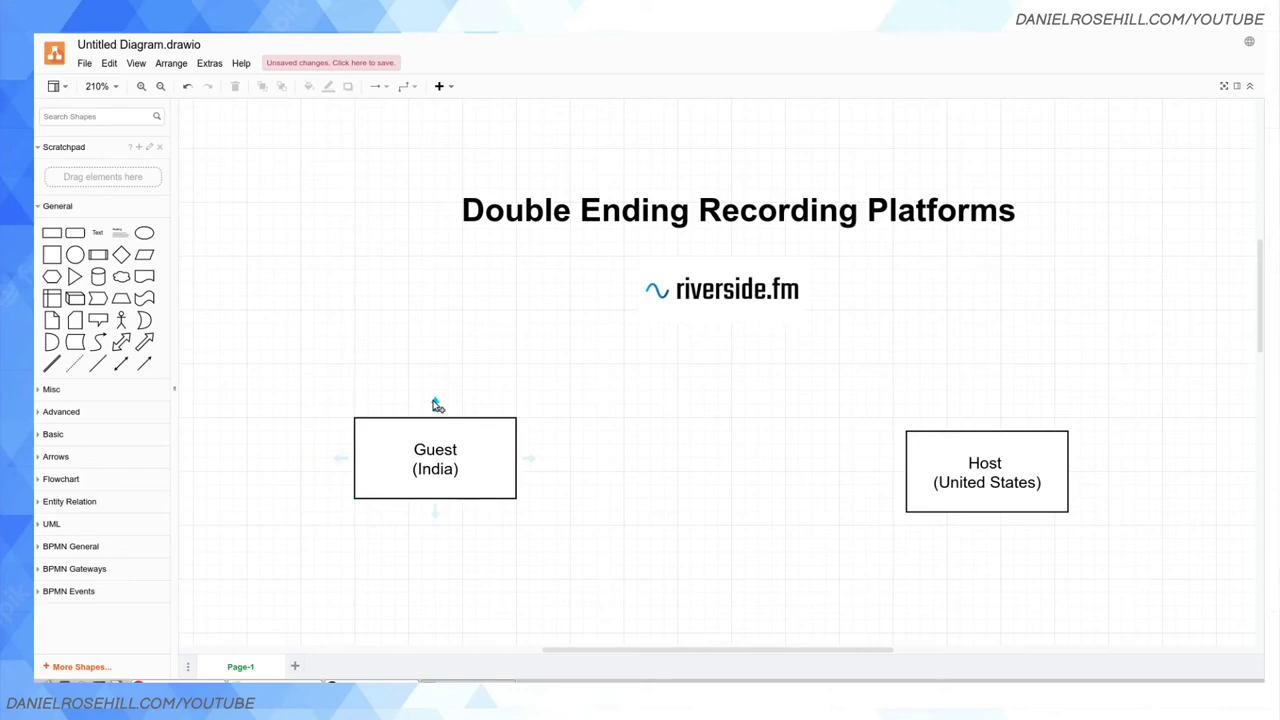
{"action": "left_click_drag", "start_coordinate": [437, 404], "coordinate": [746, 320]}
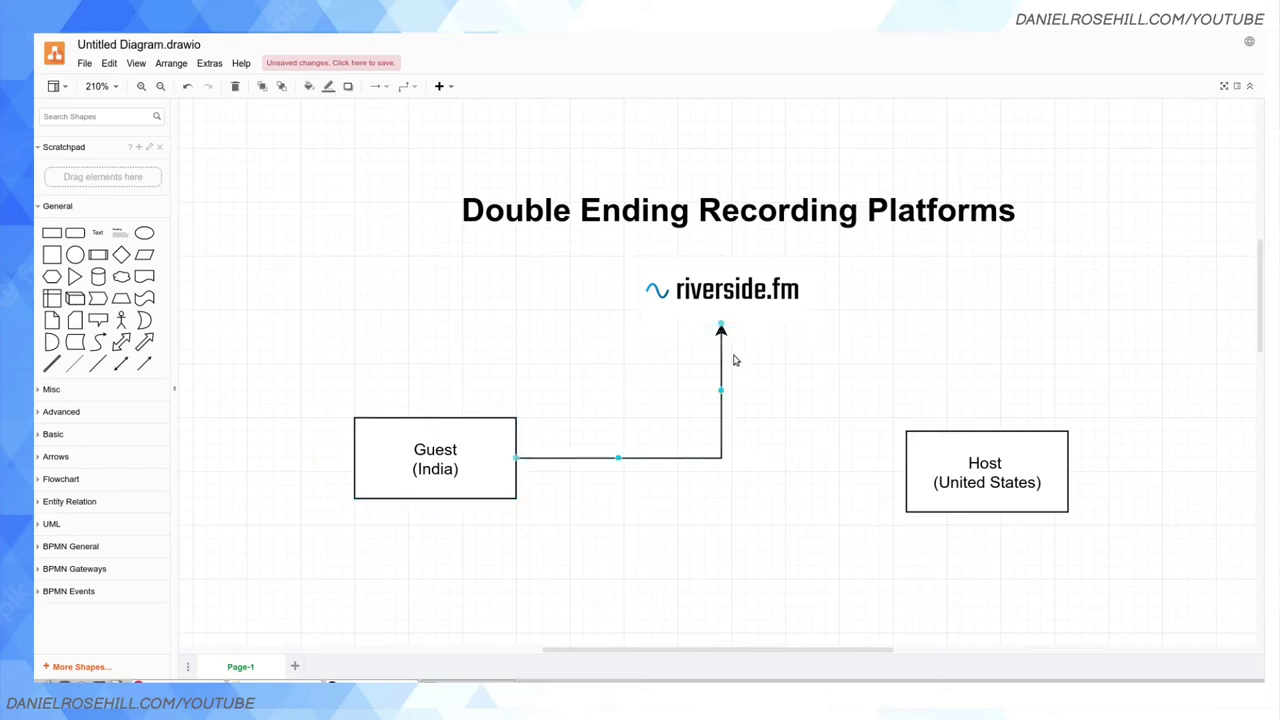
{"action": "left_click_drag", "start_coordinate": [900, 473], "coordinate": [732, 318]}
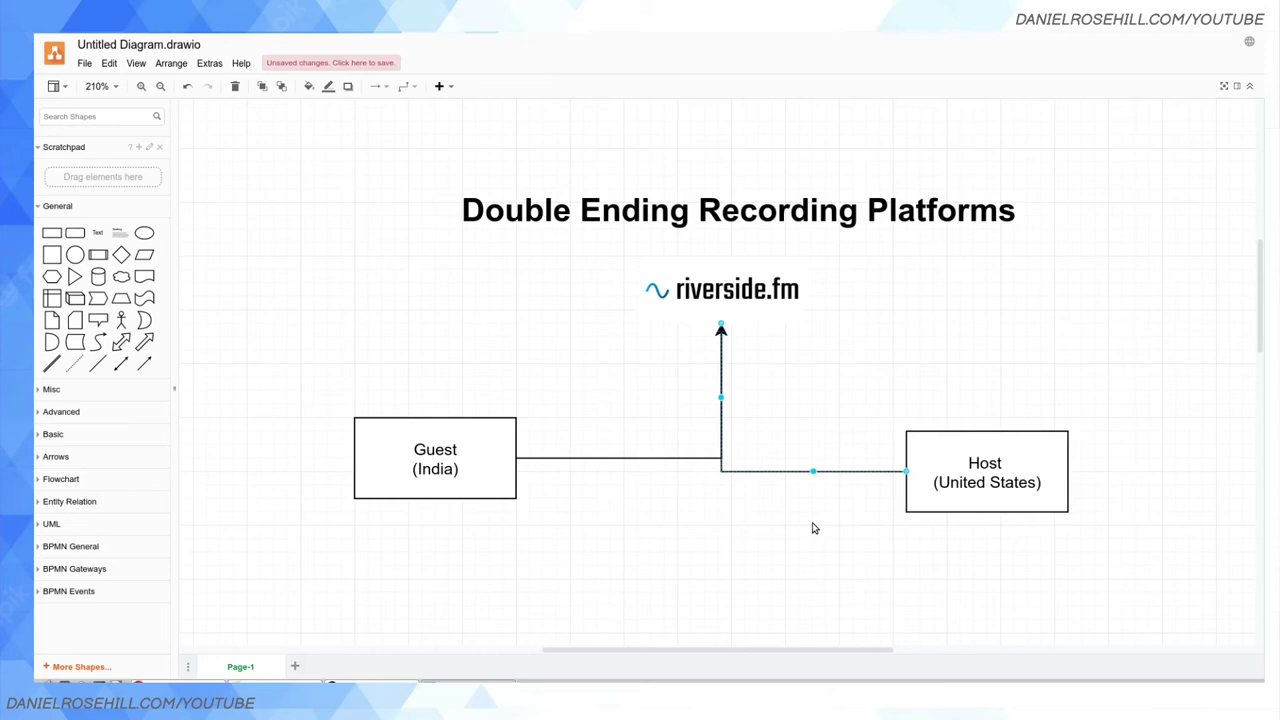
Step: Copy the riverside.fm logo twice, placing one copy above the Guest box and the other above the Host box
{"action": "left_click", "coordinate": [745, 290]}
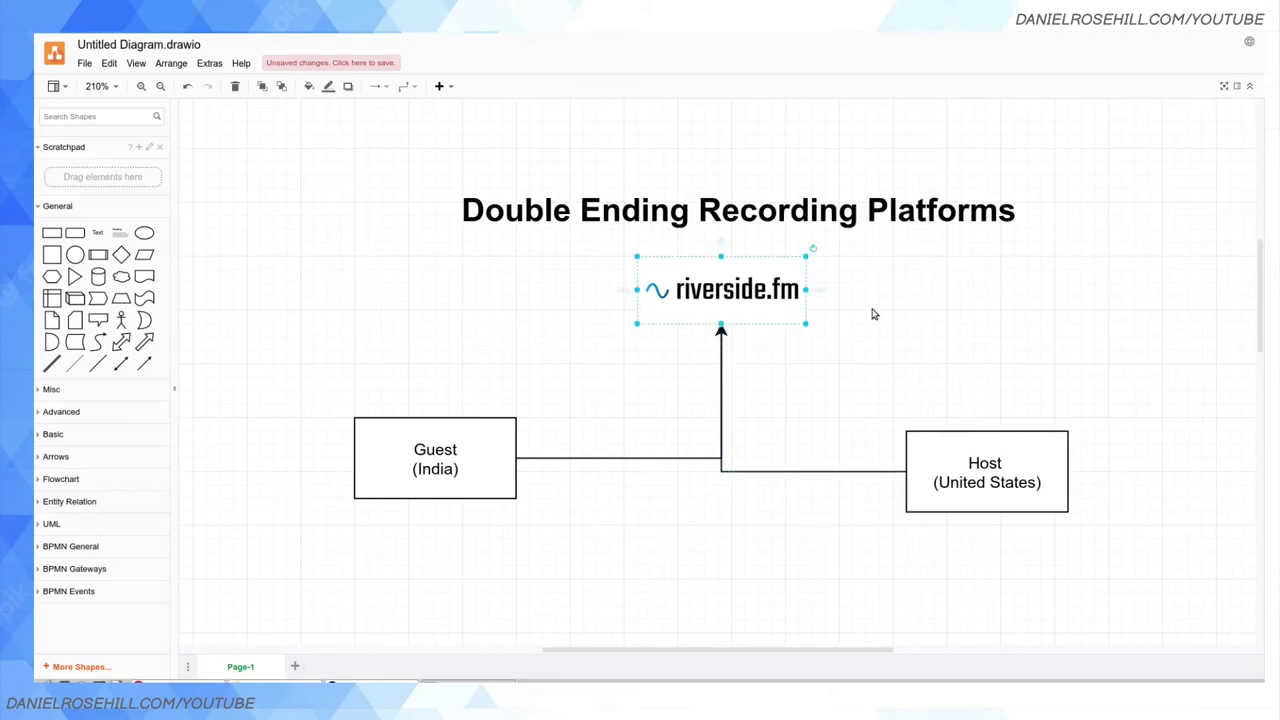
{"action": "left_click", "coordinate": [869, 318]}
{"action": "left_click_drag", "start_coordinate": [752, 303], "coordinate": [455, 303]}
{"action": "key", "text": "ctrl+v"}
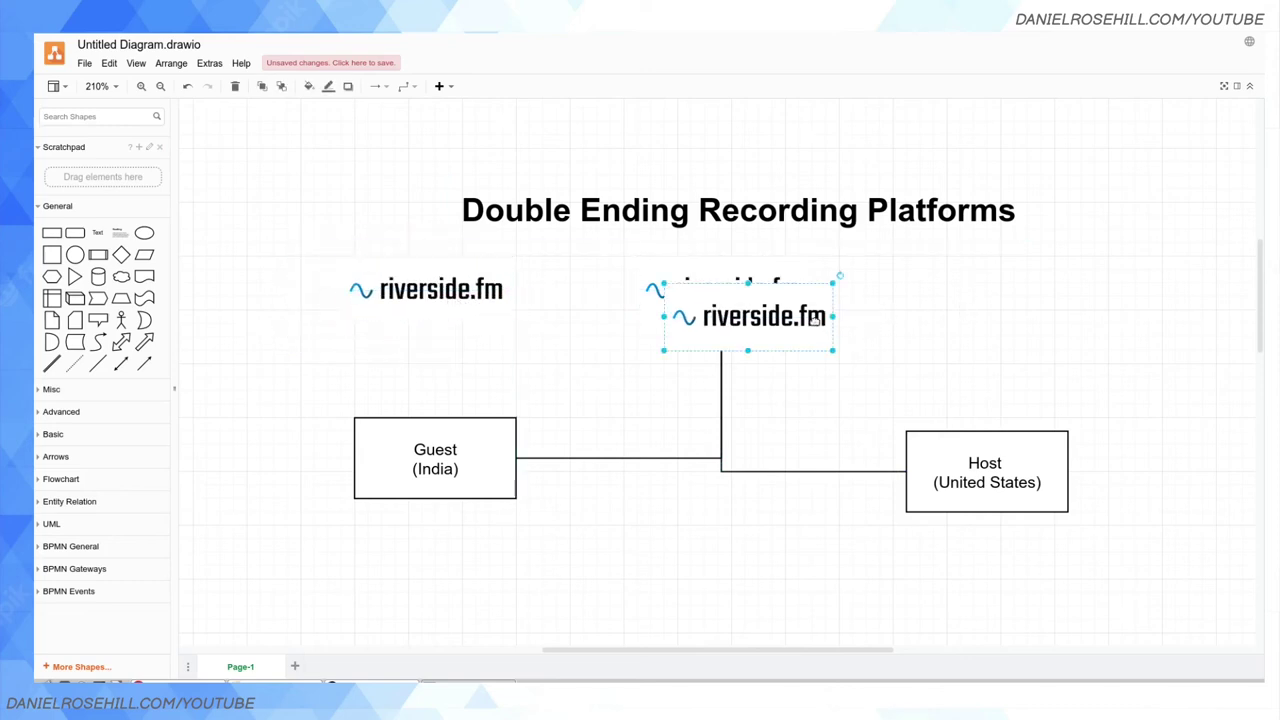
{"action": "left_click_drag", "start_coordinate": [805, 320], "coordinate": [1046, 286]}
{"action": "left_click", "coordinate": [1022, 379]}
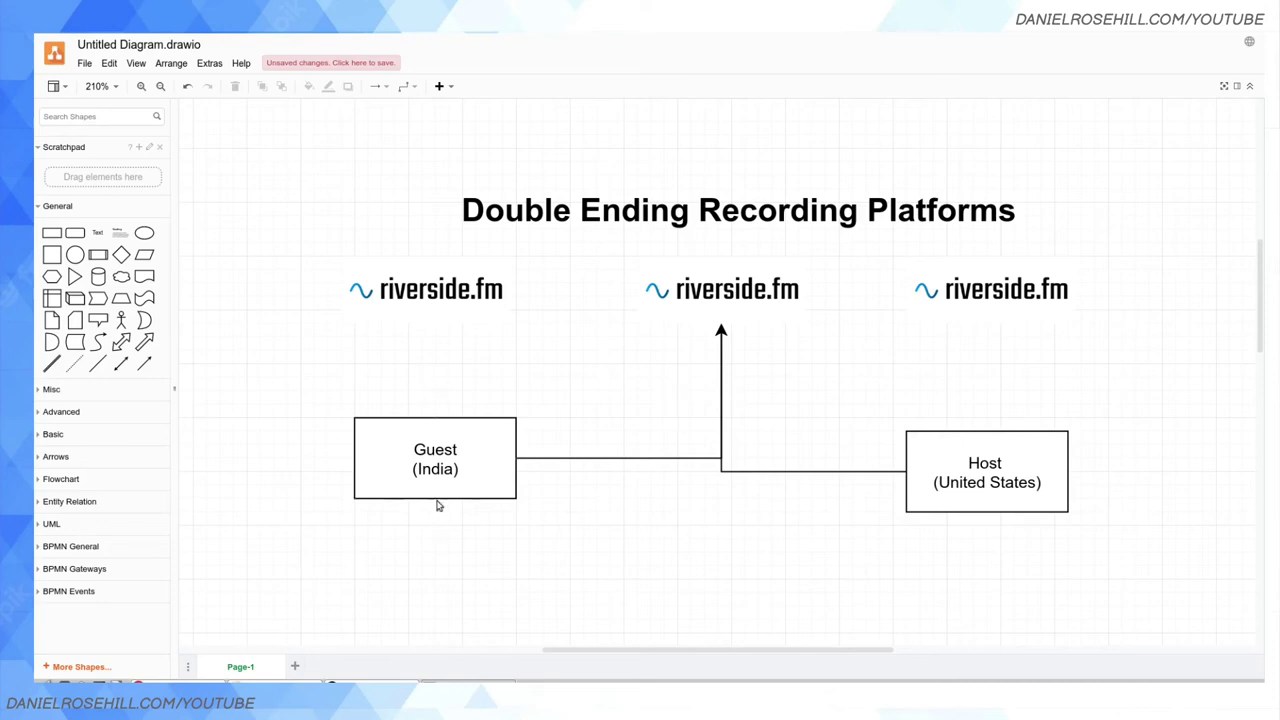
Step: Draw arrows from the Guest and Host boxes up to the riverside.fm logos directly above them
{"action": "left_click_drag", "start_coordinate": [430, 420], "coordinate": [430, 300]}
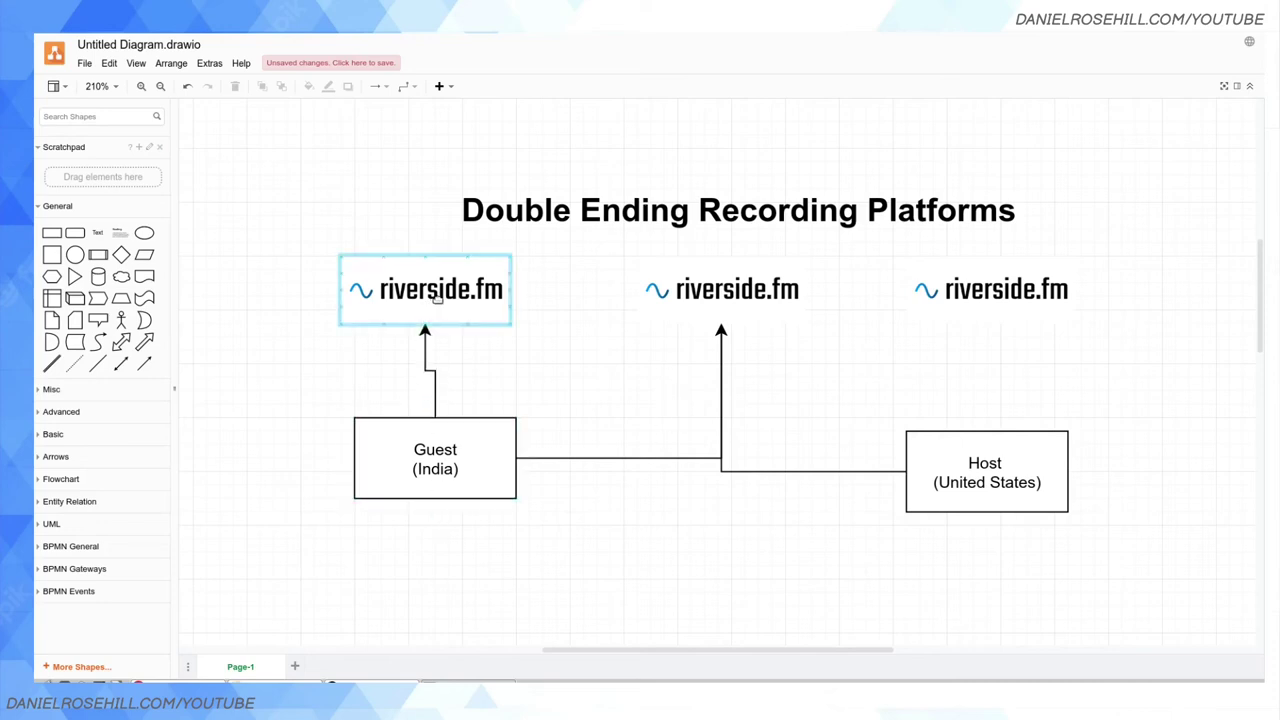
{"action": "left_click_drag", "start_coordinate": [397, 362], "coordinate": [403, 279]}
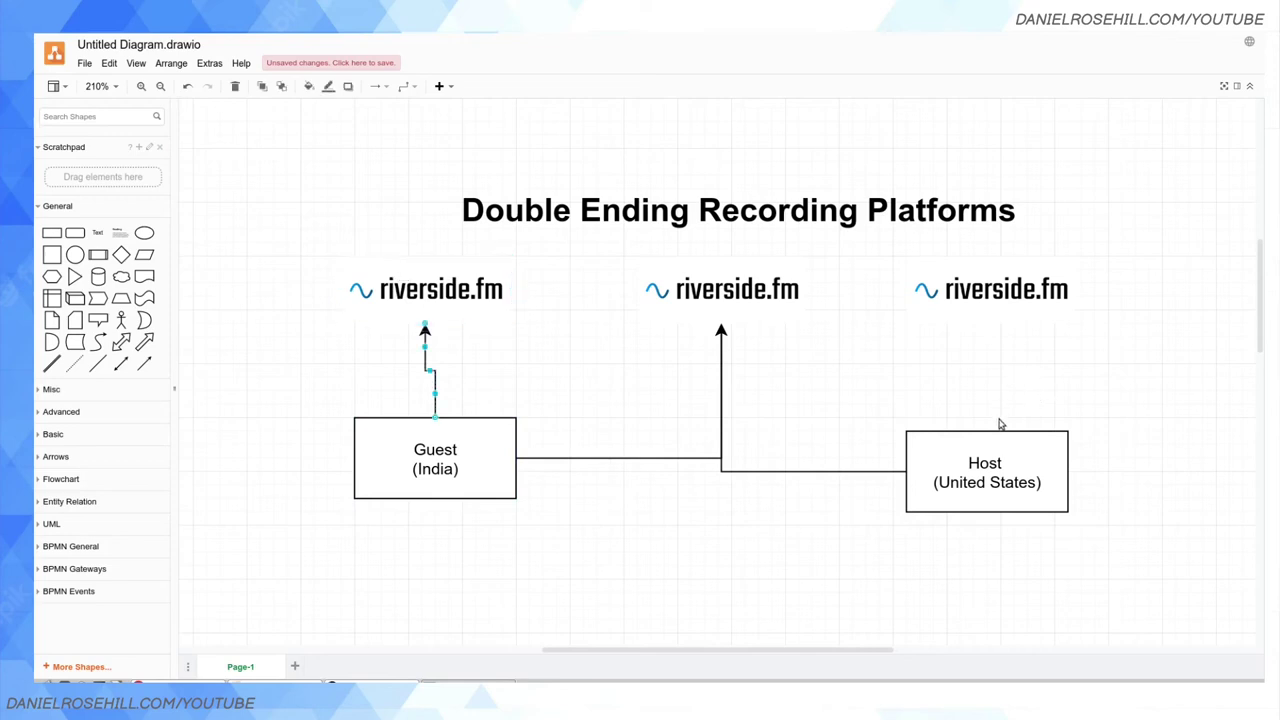
{"action": "left_click_drag", "start_coordinate": [991, 420], "coordinate": [990, 300]}
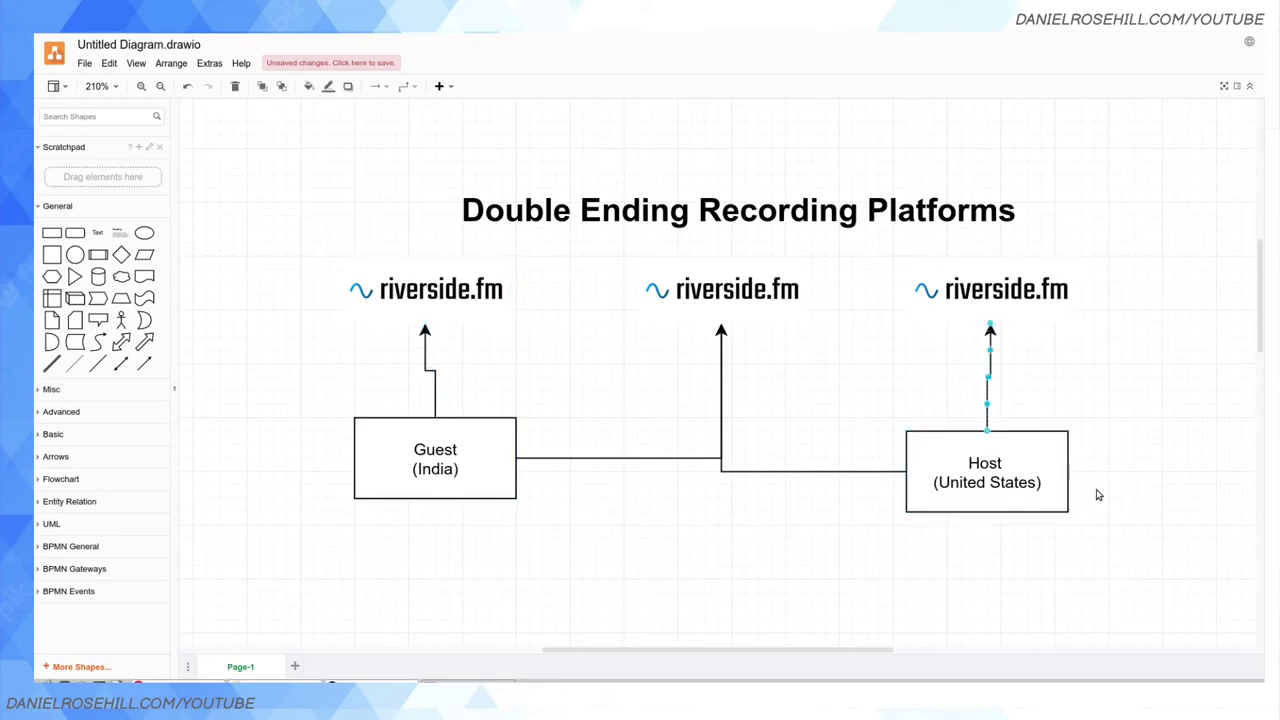
{"action": "left_click", "coordinate": [1097, 494]}
Step: Connect the two outer riverside.fm logos to the central riverside.fm logo with arrows pointing inward
{"action": "left_click", "coordinate": [503, 300]}
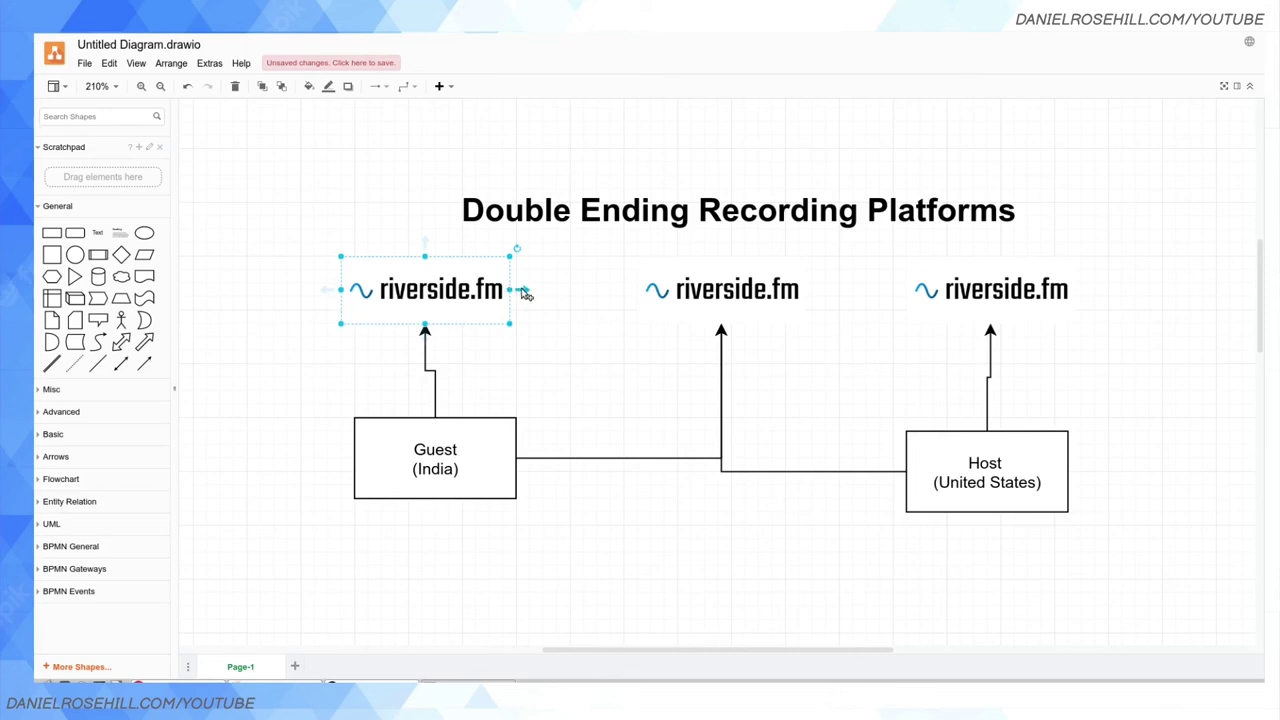
{"action": "left_click_drag", "start_coordinate": [523, 289], "coordinate": [680, 282]}
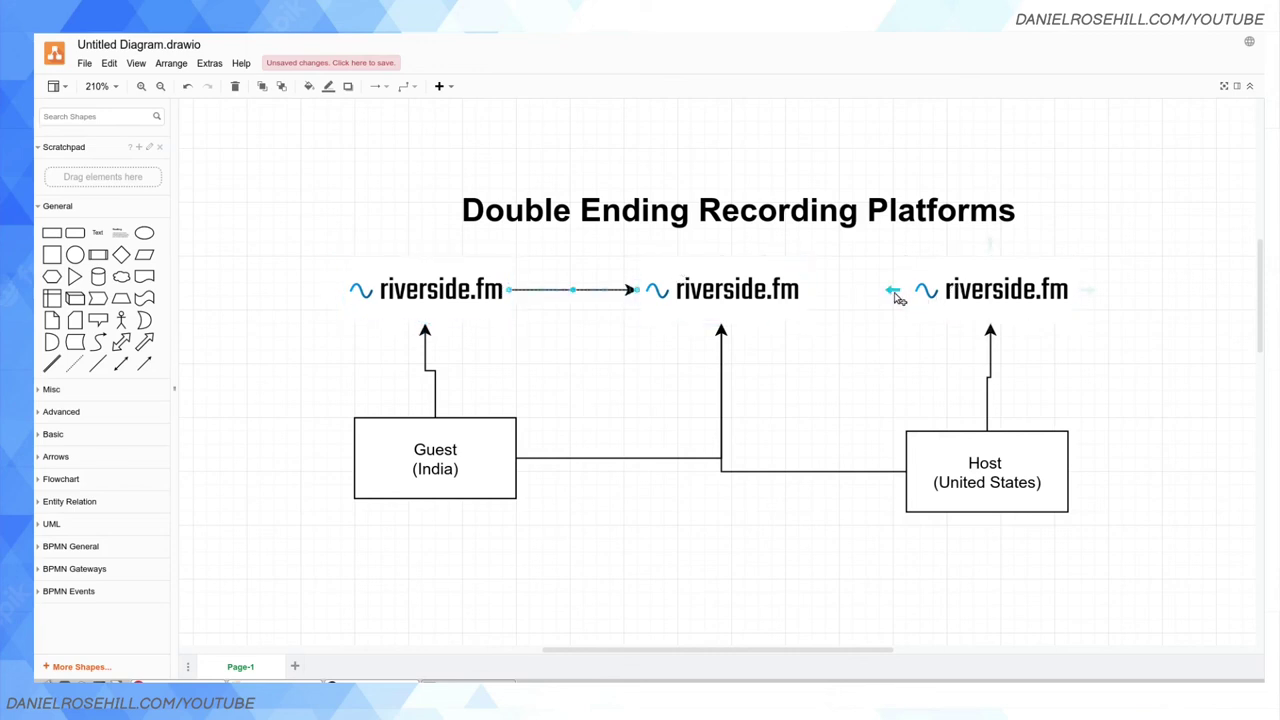
{"action": "left_click_drag", "start_coordinate": [893, 290], "coordinate": [762, 298]}
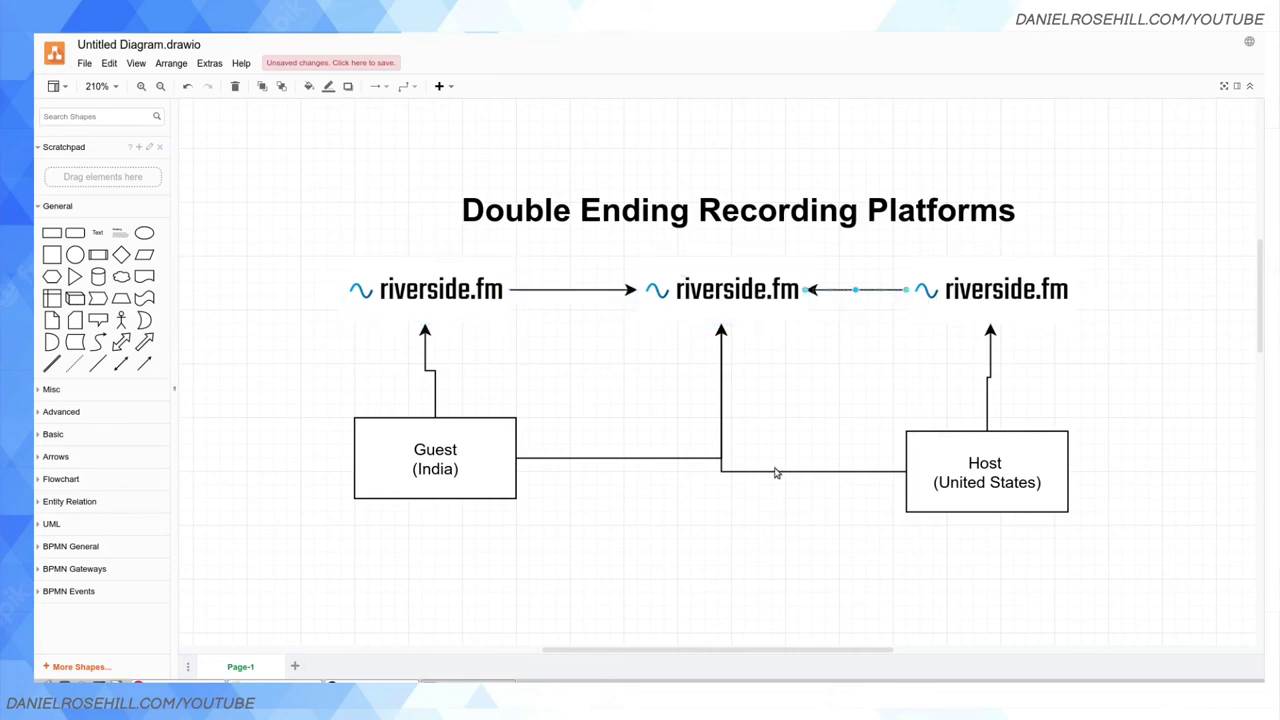
{"action": "left_click", "coordinate": [744, 608]}
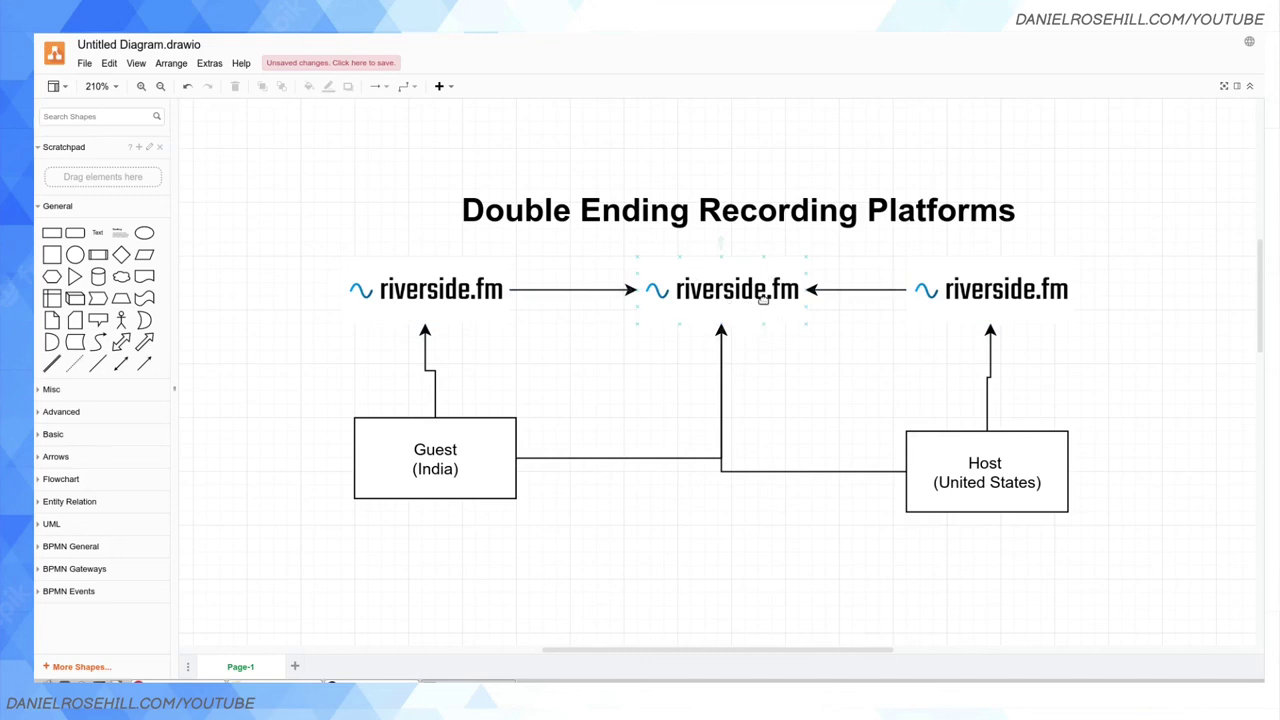